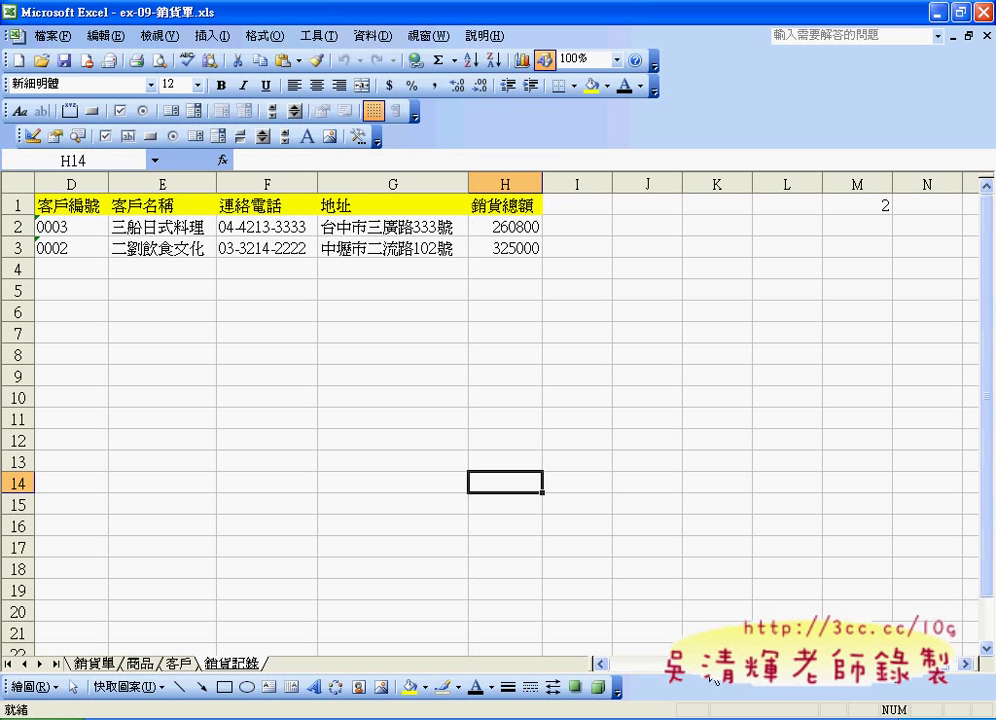
Confirm column A of 銷貨記錄 ends at record row 3, then bring up Module1's macro code
{"action": "scroll", "coordinate": [614, 660], "scroll_direction": "left", "scroll_amount": 3}
{"action": "left_click", "coordinate": [60, 205]}
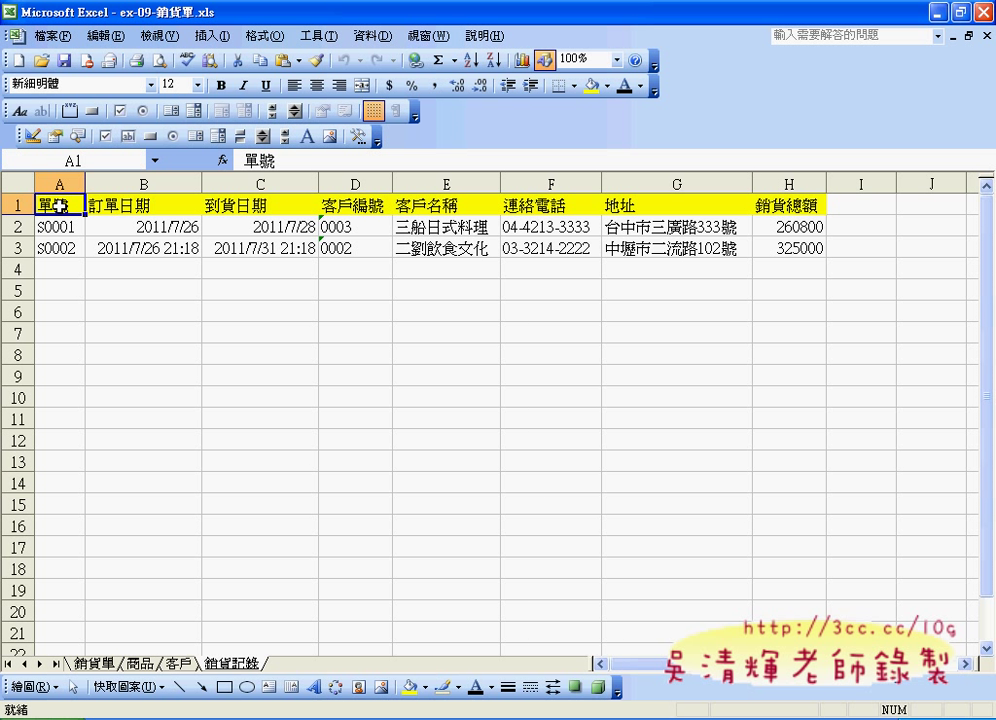
{"action": "key", "text": "End"}
{"action": "key", "text": "Down"}
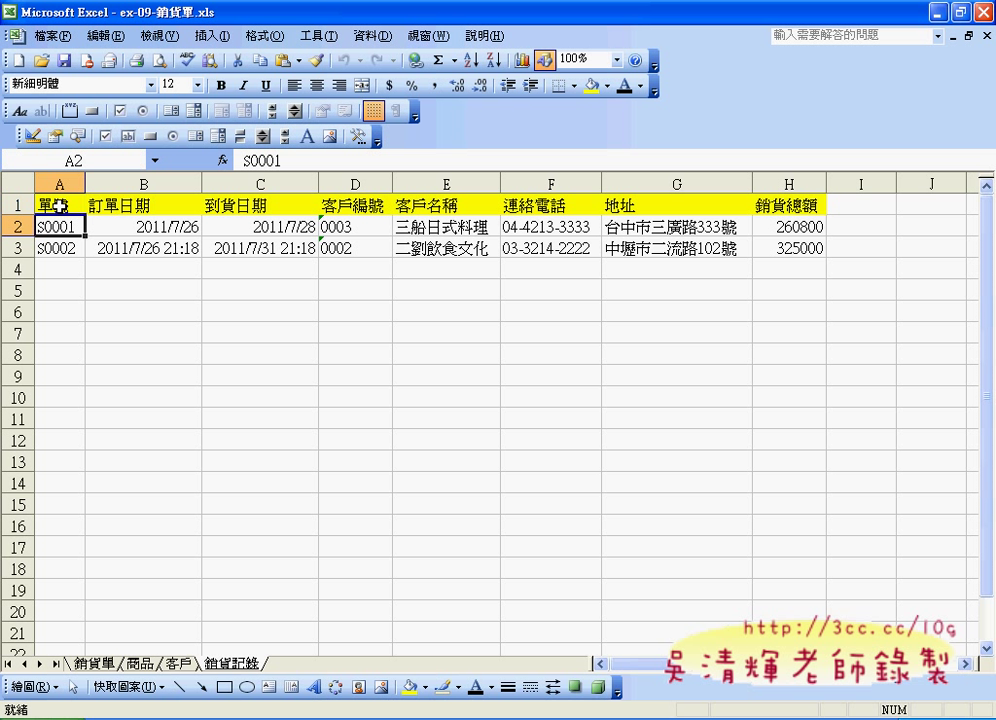
{"action": "key", "text": "ctrl+Up"}
{"action": "key", "text": "ctrl+Down"}
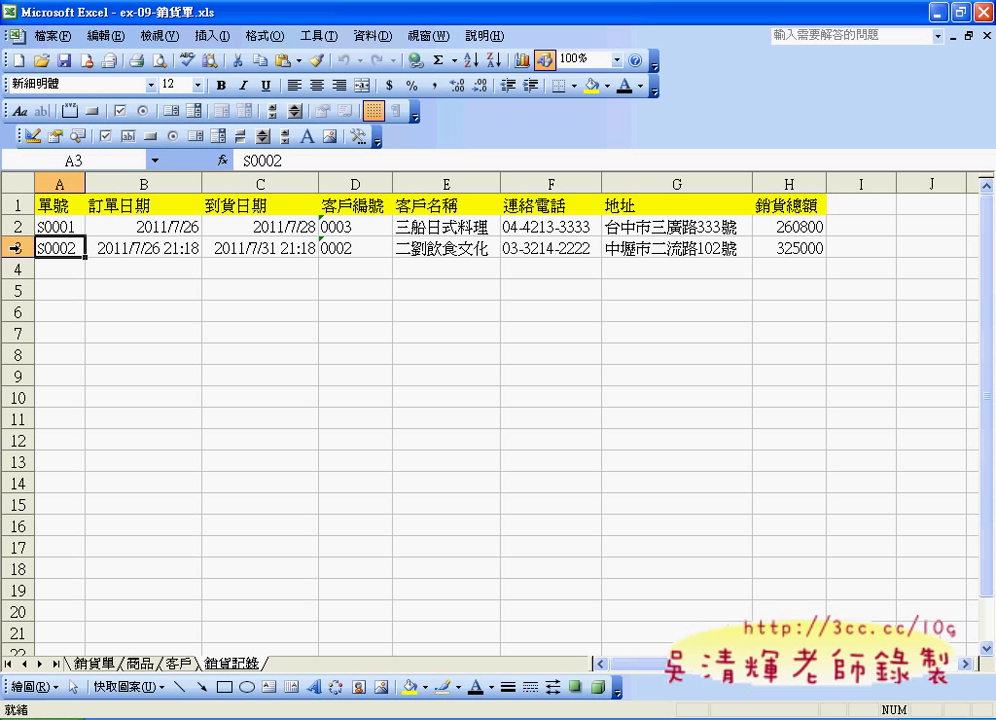
{"action": "left_click", "coordinate": [17, 248]}
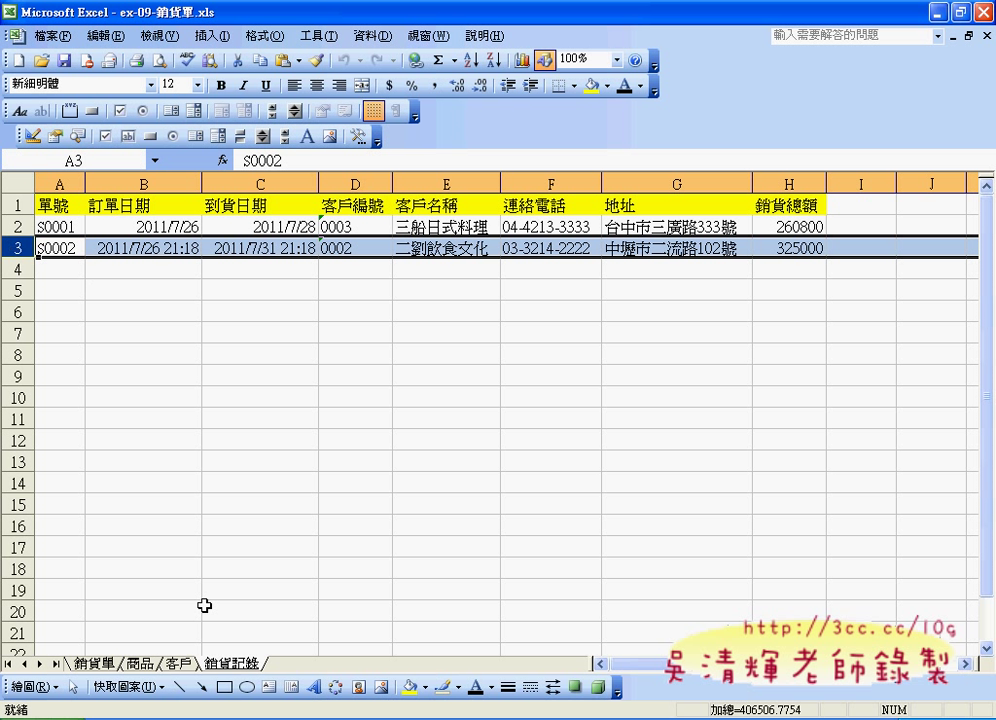
{"action": "left_click", "coordinate": [936, 12]}
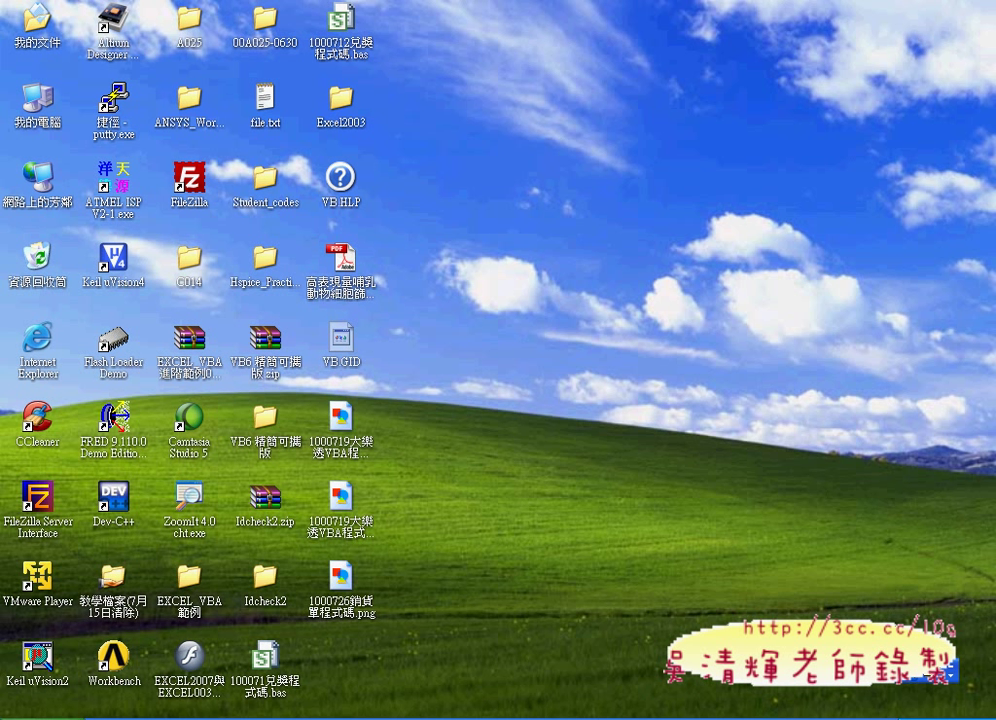
{"action": "key", "text": "alt+Tab"}
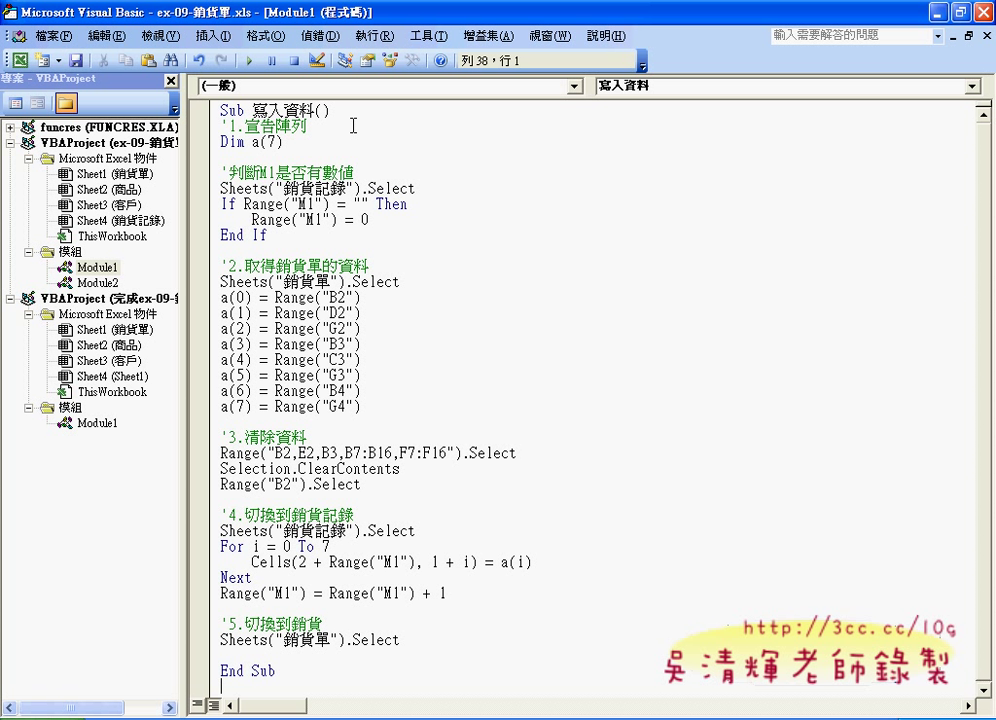
Paste a copy of the 寫入資料 macro below End Sub and rename it 寫入資料2
{"action": "left_click_drag", "start_coordinate": [213, 115], "coordinate": [333, 682]}
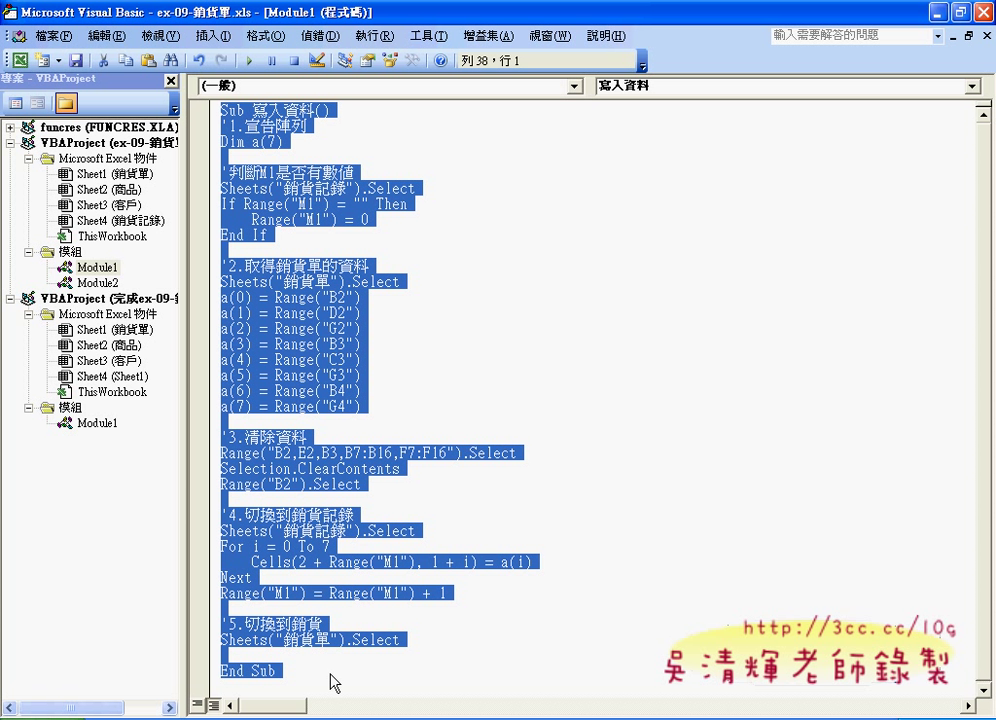
{"action": "left_click", "coordinate": [318, 684]}
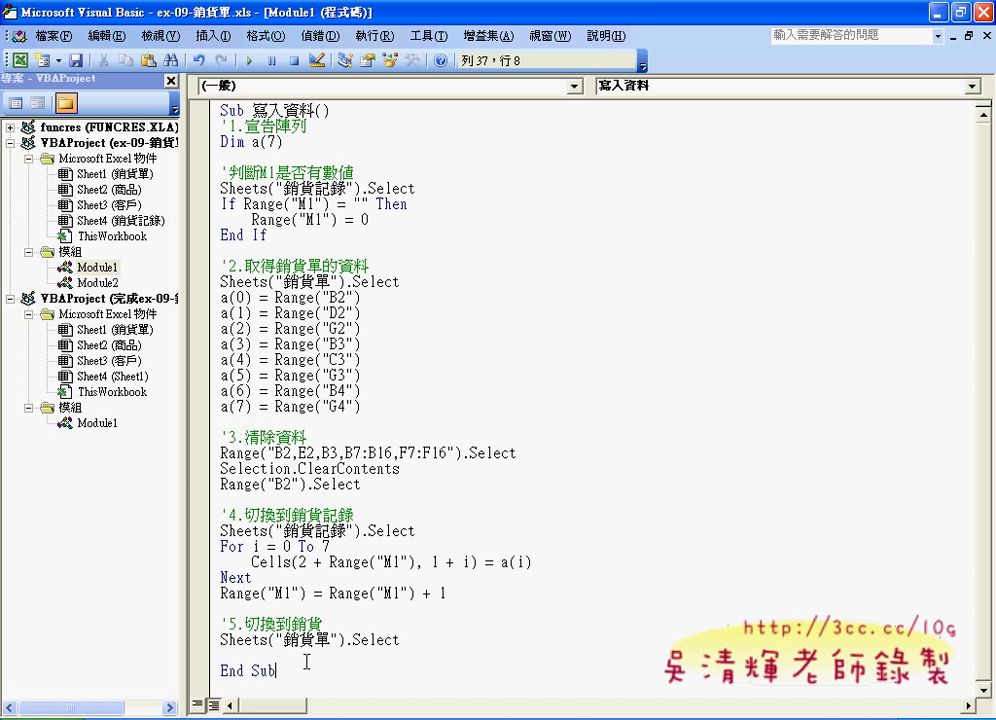
{"action": "key", "text": "ctrl+v"}
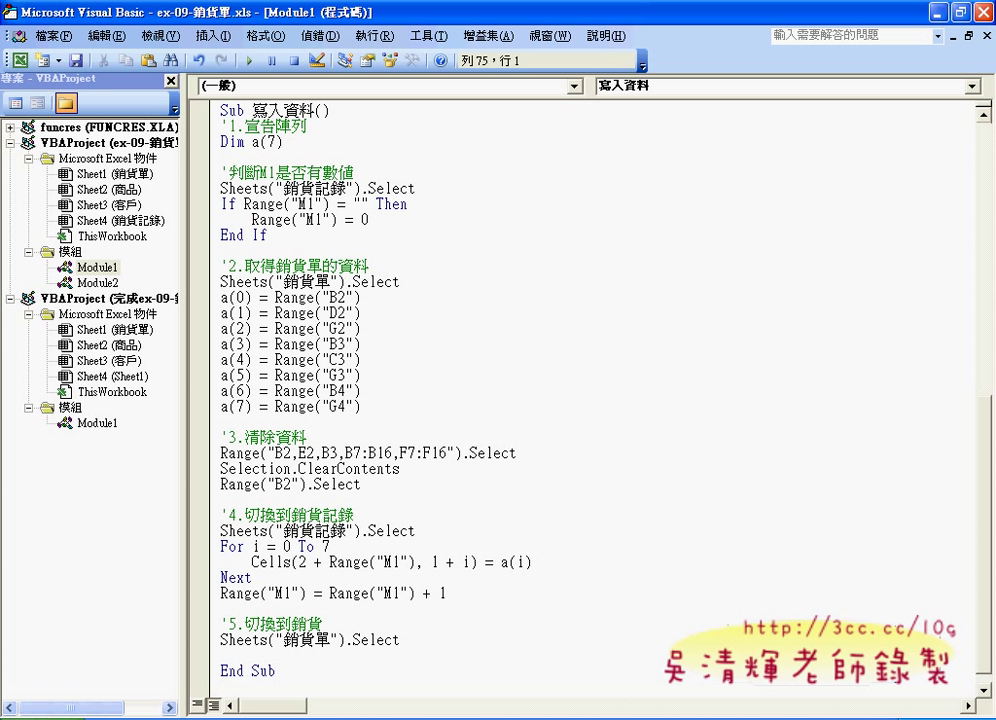
{"action": "left_click", "coordinate": [320, 110]}
{"action": "type", "text": "2"}
Delete the M1-check If block from 寫入資料2, leaving the cursor after Sheets("銷貨記錄").Select
{"action": "left_click_drag", "start_coordinate": [286, 243], "coordinate": [220, 172]}
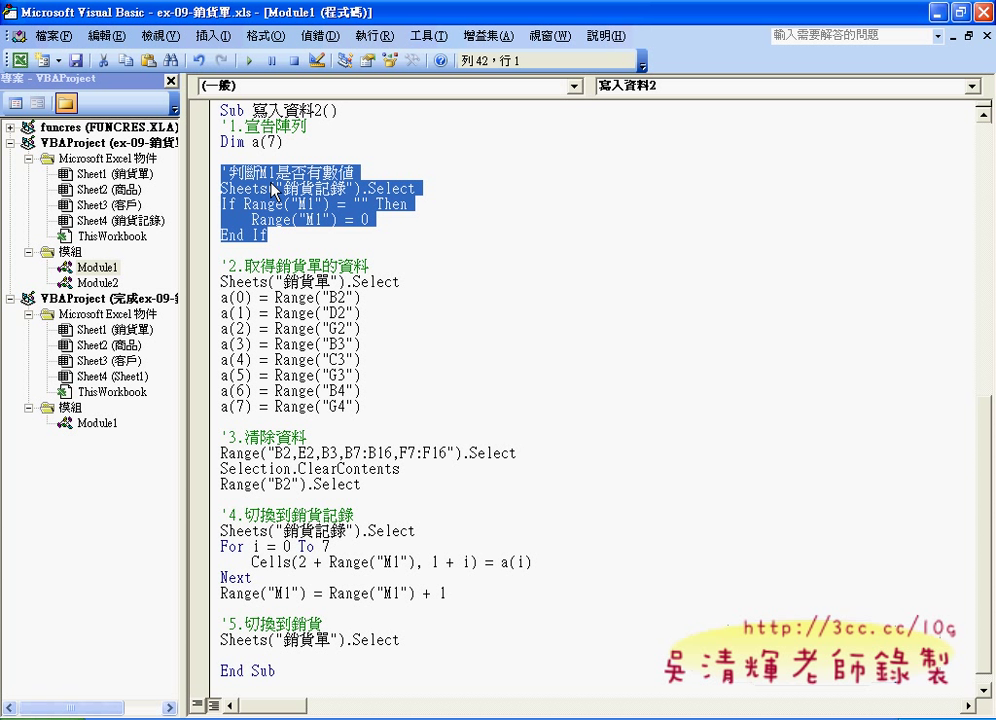
{"action": "key", "text": "Delete"}
{"action": "scroll", "coordinate": [285, 190], "scroll_direction": "up", "scroll_amount": 3}
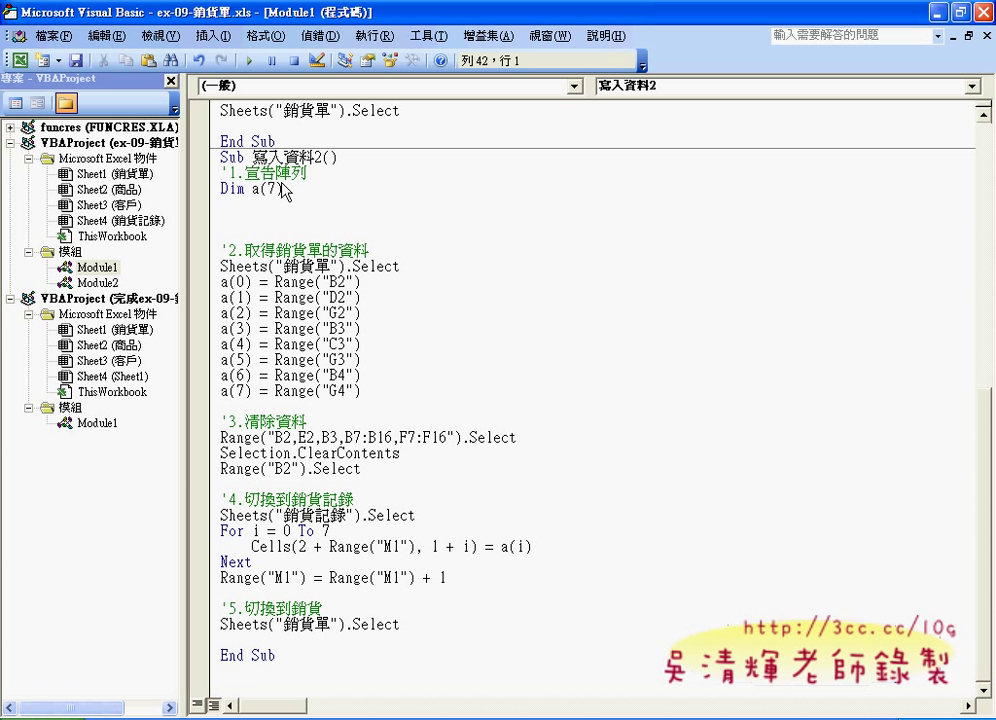
{"action": "scroll", "coordinate": [285, 190], "scroll_direction": "up", "scroll_amount": 2}
{"action": "scroll", "coordinate": [285, 190], "scroll_direction": "up", "scroll_amount": 1}
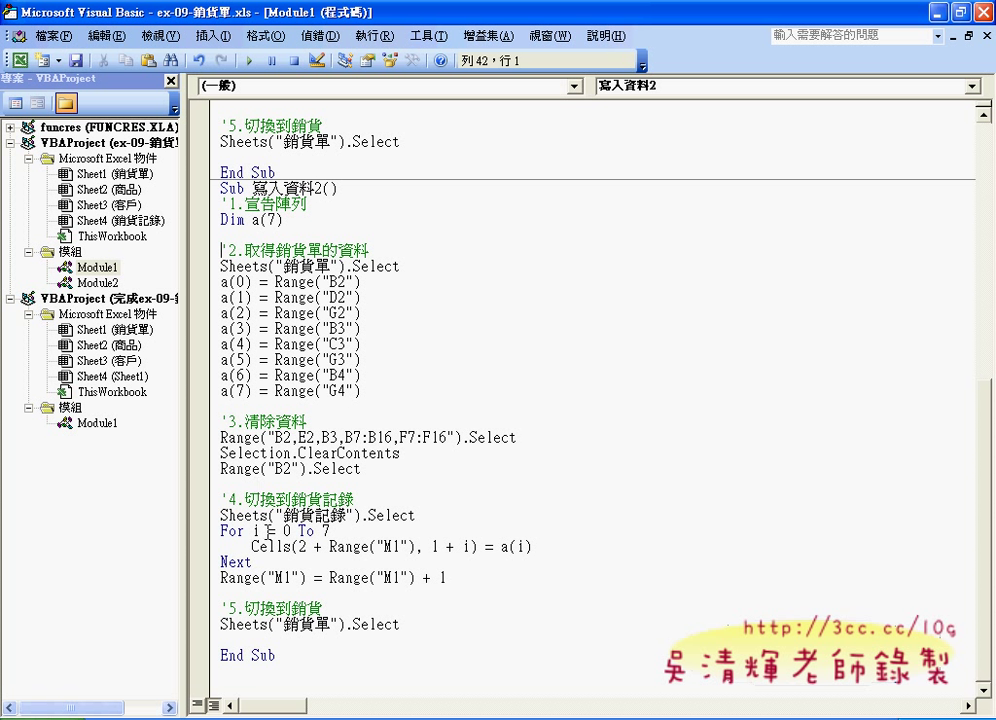
{"action": "left_click_drag", "start_coordinate": [222, 577], "coordinate": [446, 578]}
{"action": "left_click_drag", "start_coordinate": [221, 515], "coordinate": [382, 515]}
{"action": "left_click", "coordinate": [421, 516]}
Start a new line x = Range("A:A").End after the 銷貨記錄 sheet selection
{"action": "key", "text": "Return"}
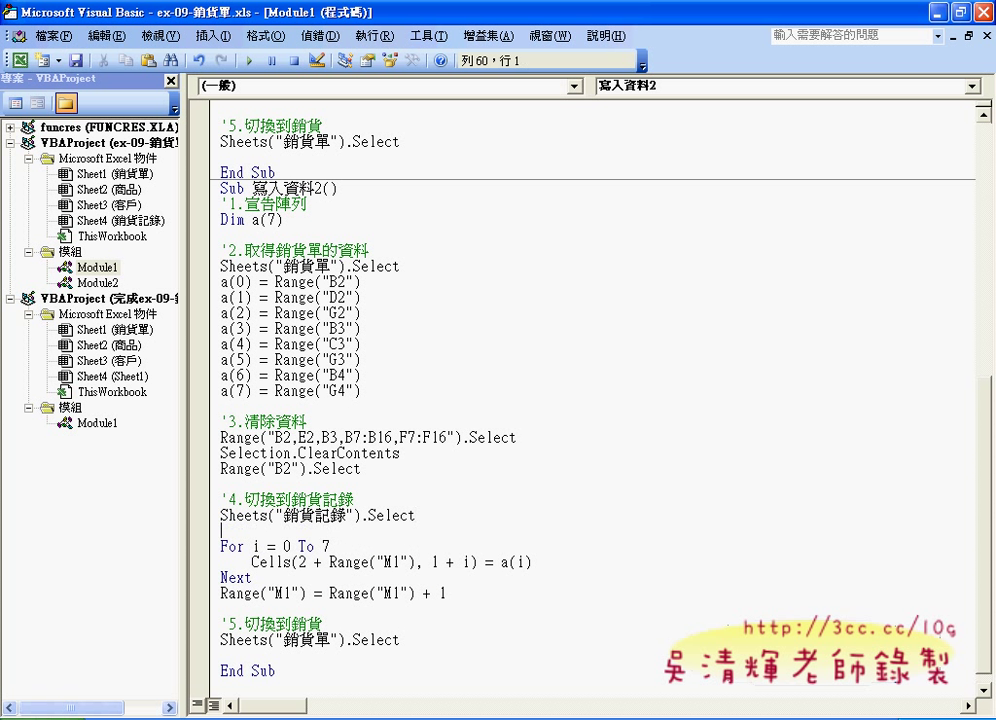
{"action": "type", "text": "x"}
{"action": "type", "text": "="}
{"action": "type", "text": "R"}
{"action": "type", "text": "ang"}
{"action": "type", "text": "e("}
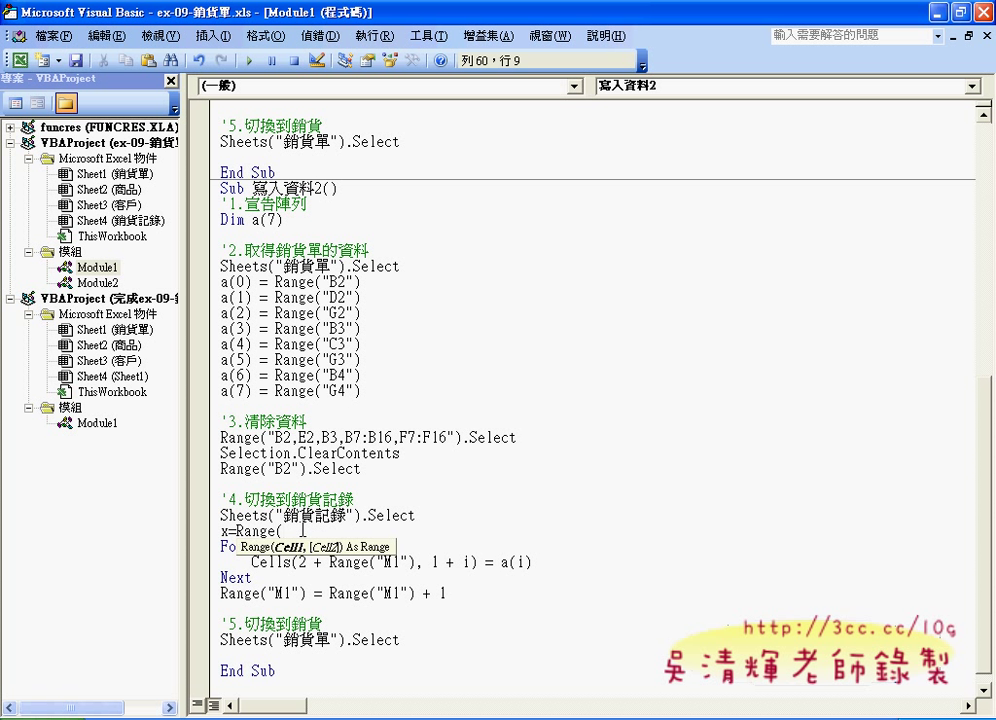
{"action": "type", "text": "\""}
{"action": "type", "text": "\""}
{"action": "key", "text": "BackSpace"}
{"action": "type", "text": "A1:"}
{"action": "type", "text": "A"}
{"action": "key", "text": "Right"}
{"action": "type", "text": ")"}
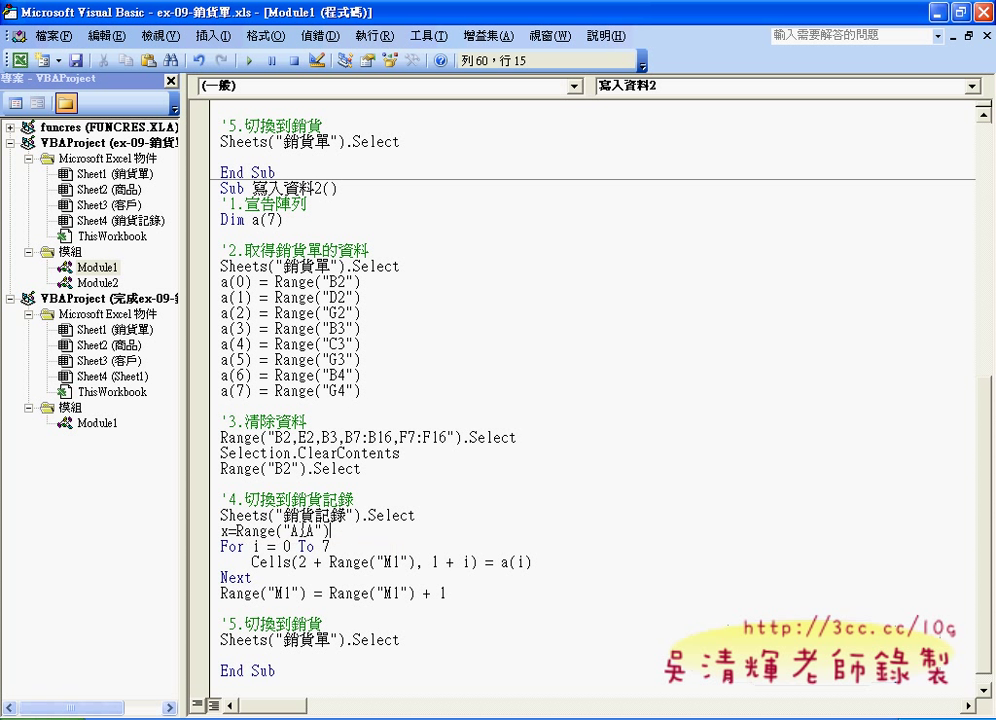
{"action": "type", "text": "."}
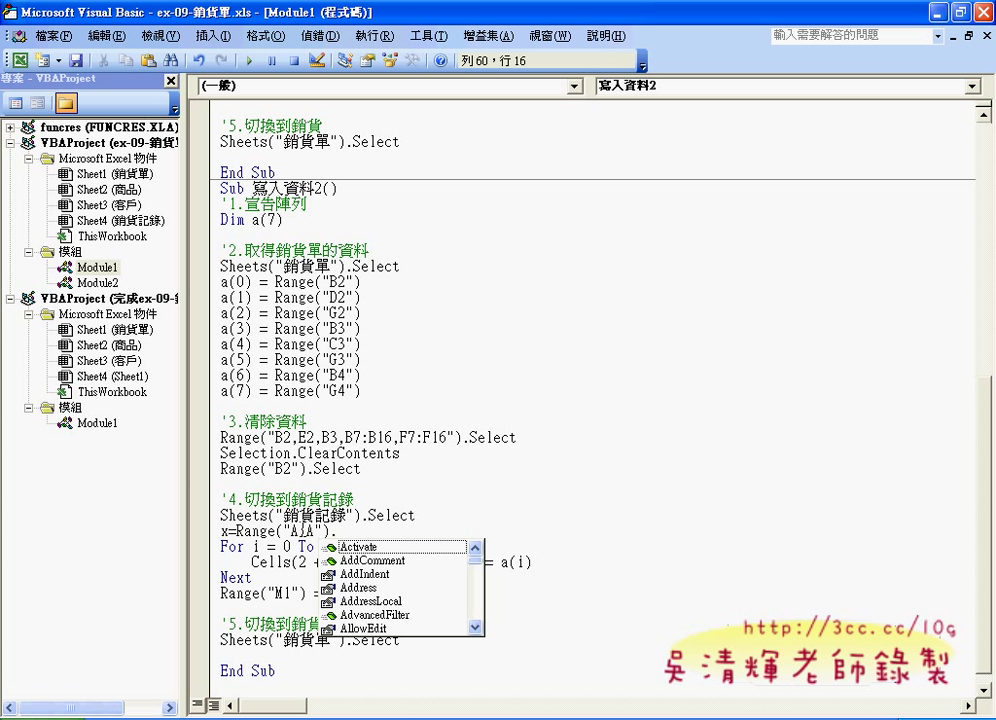
{"action": "type", "text": "E"}
{"action": "left_click", "coordinate": [350, 560]}
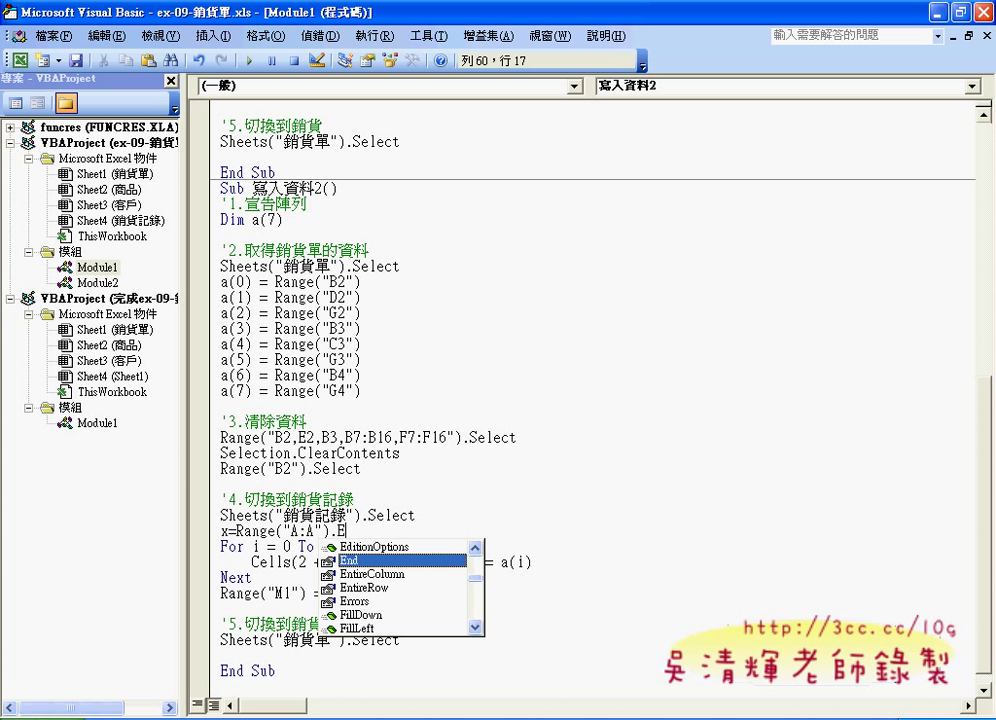
{"action": "key", "text": "Tab"}
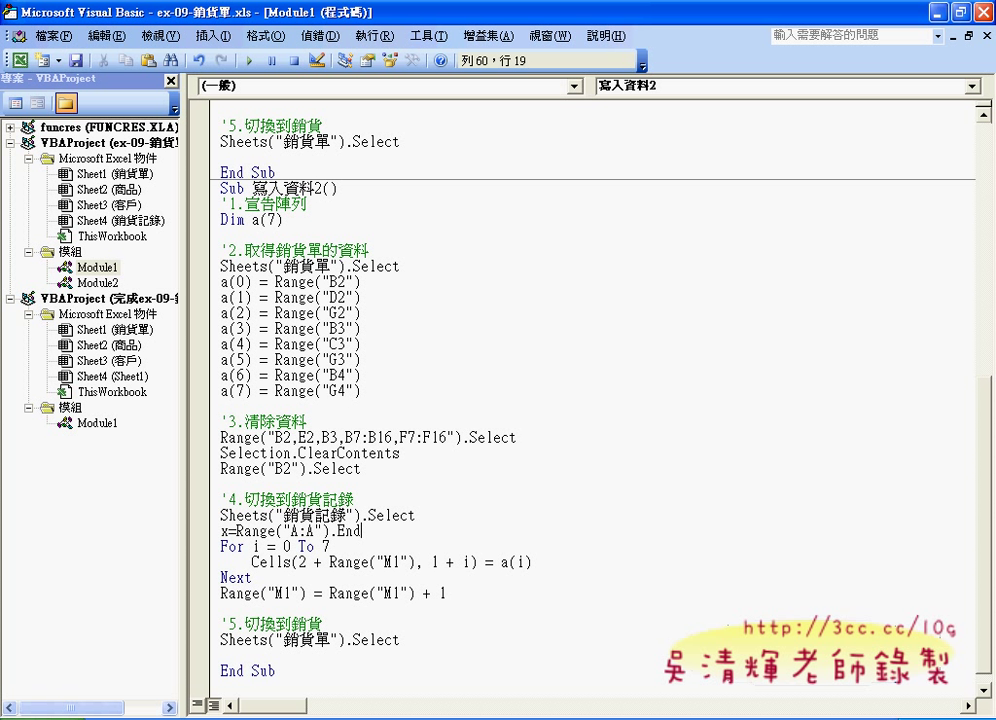
Complete the line as x = Range("A:A").End(xlDown).Row
{"action": "type", "text": "("}
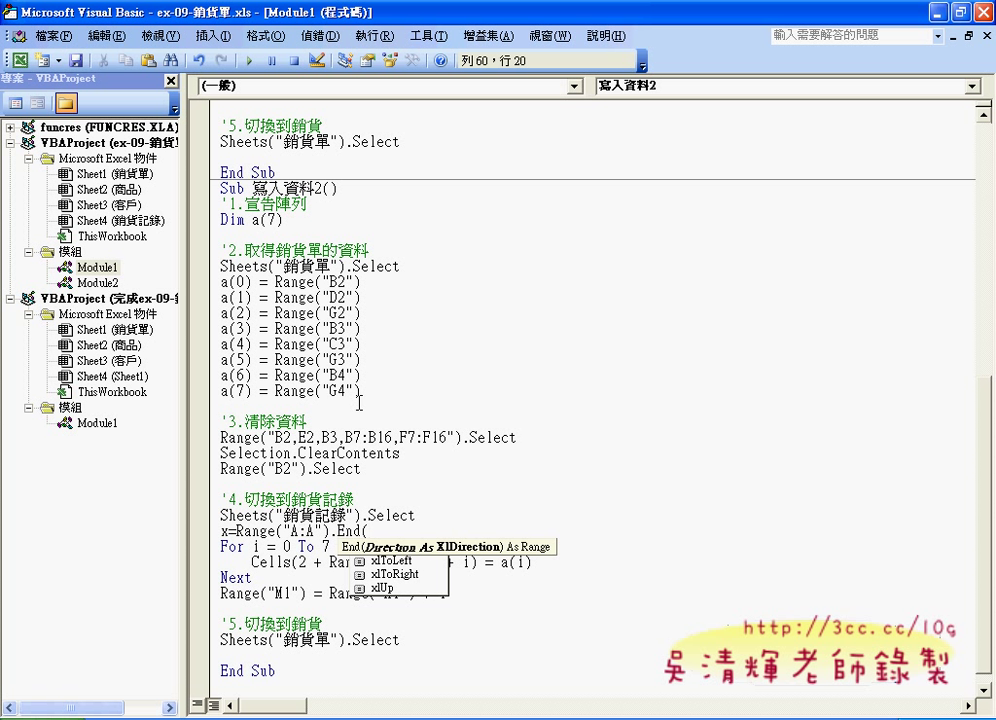
{"action": "key", "text": "Down"}
{"action": "key", "text": "Up"}
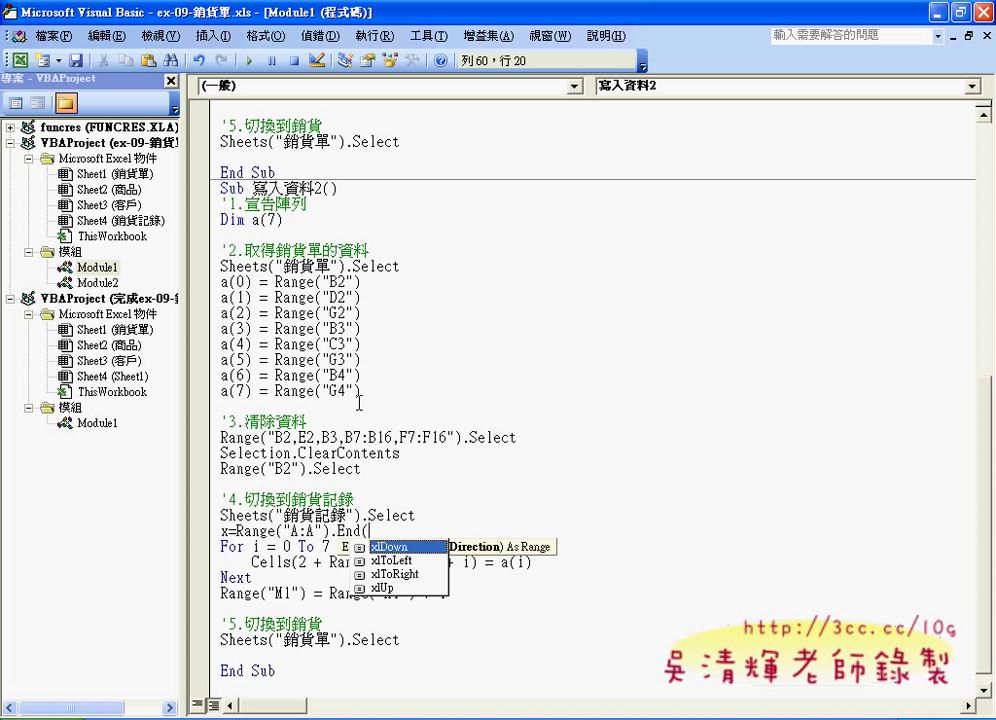
{"action": "key", "text": "space"}
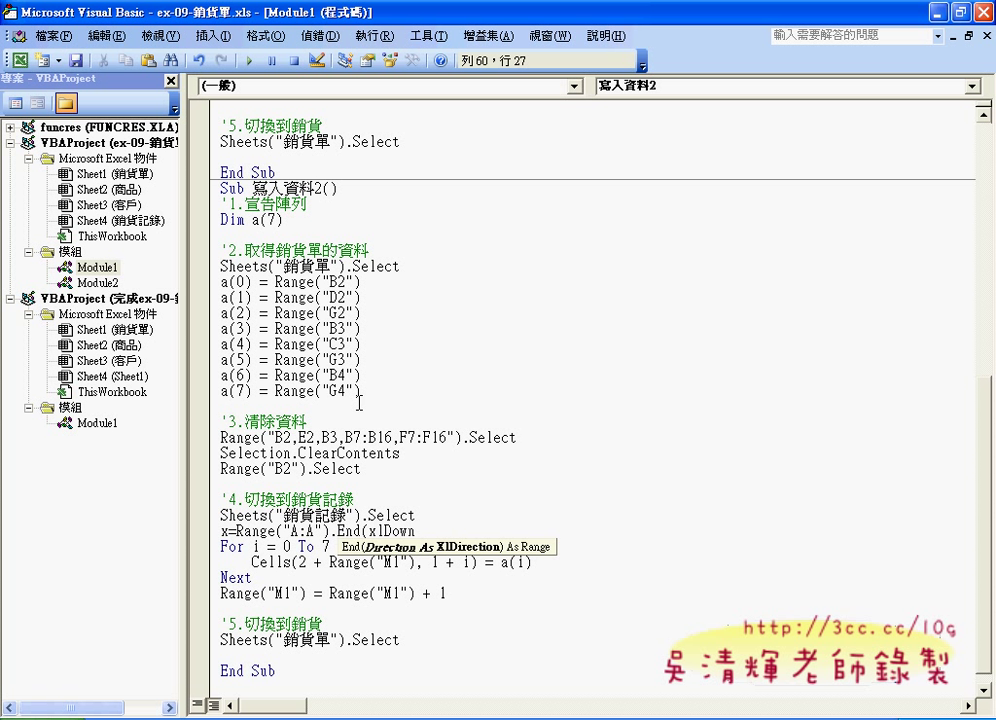
{"action": "type", "text": ")"}
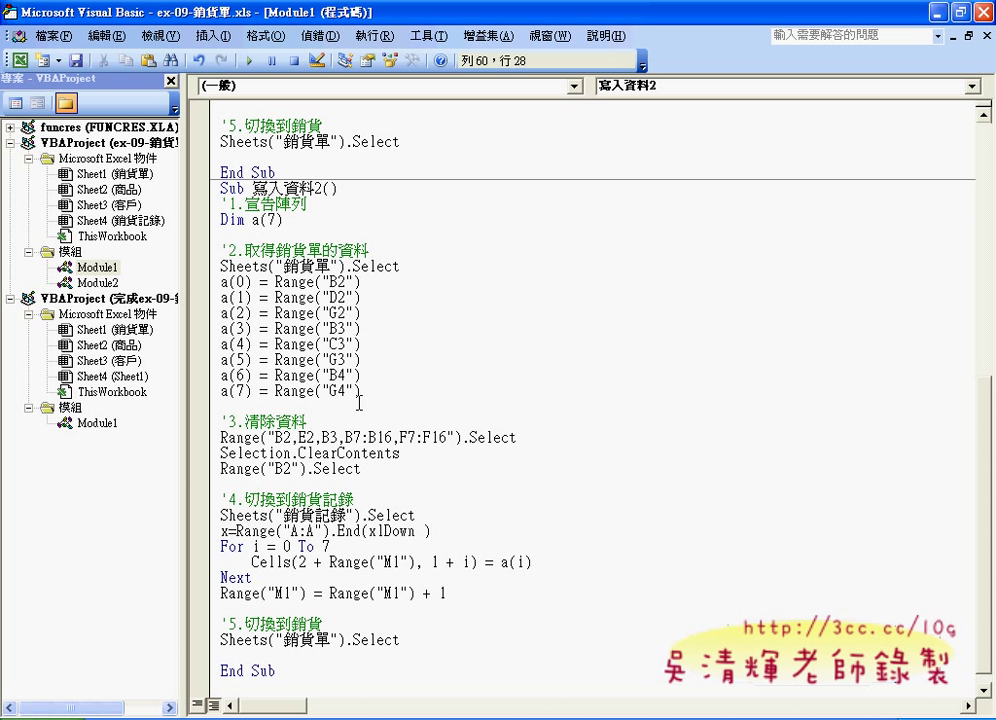
{"action": "type", "text": "."}
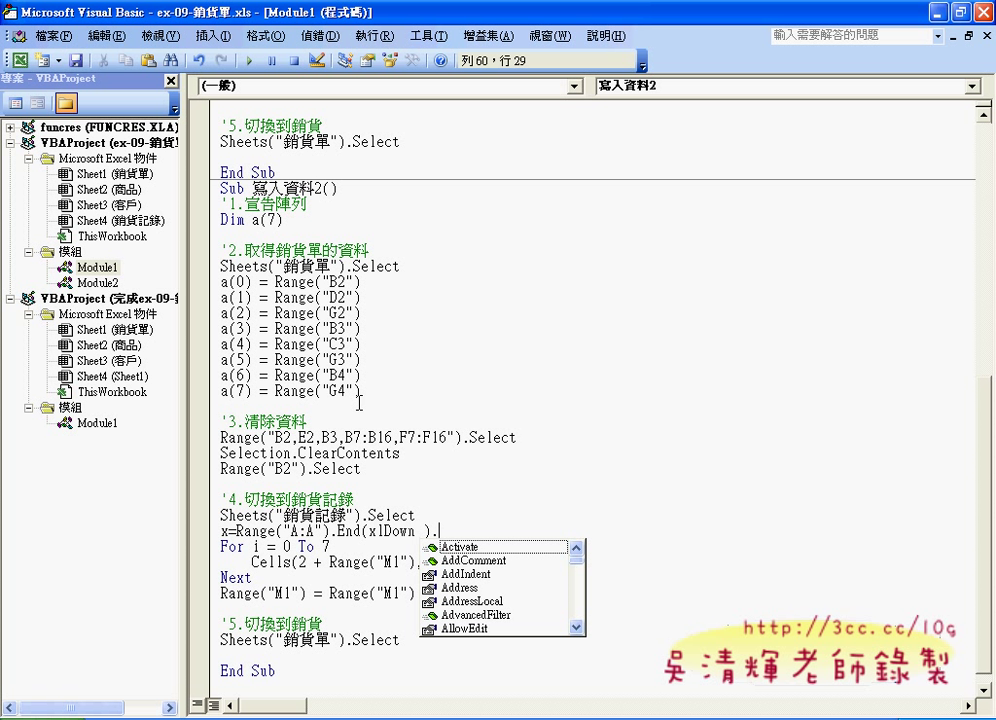
{"action": "type", "text": "R"}
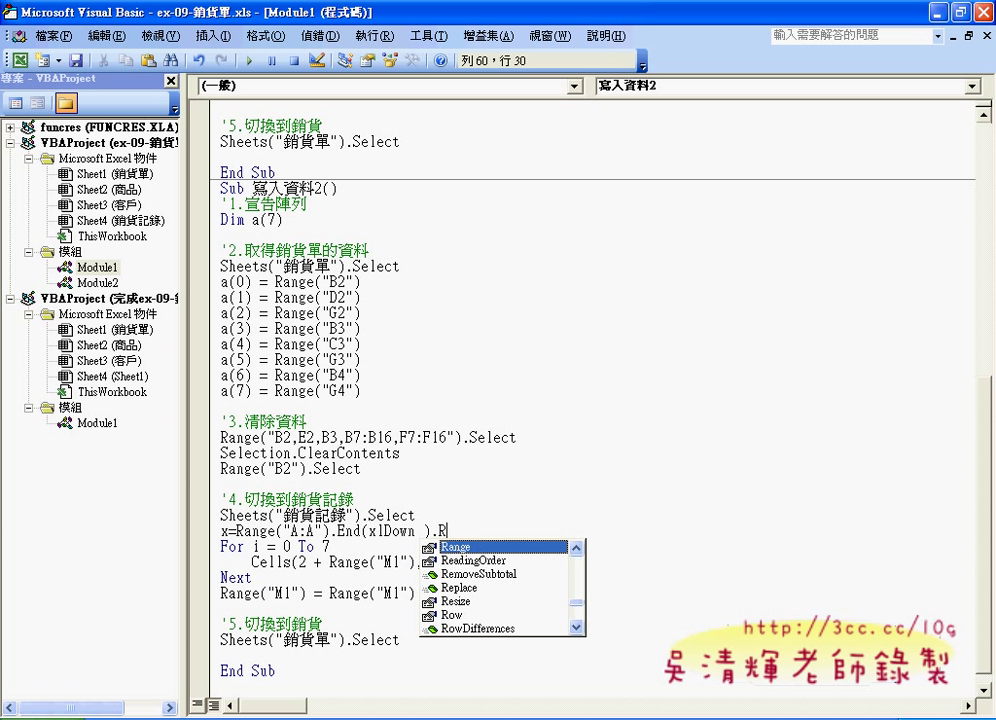
{"action": "key", "text": "Down"}
{"action": "key", "text": "Down"}
{"action": "key", "text": "Down"}
{"action": "key", "text": "Down"}
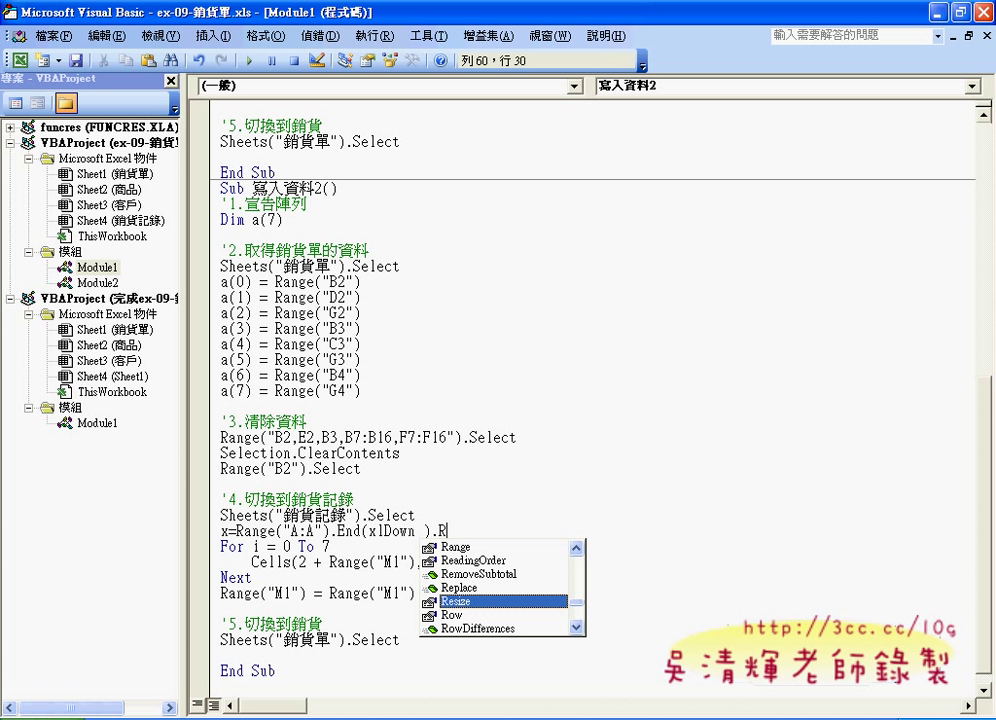
{"action": "key", "text": "Down"}
{"action": "key", "text": "Tab"}
{"action": "key", "text": "Down"}
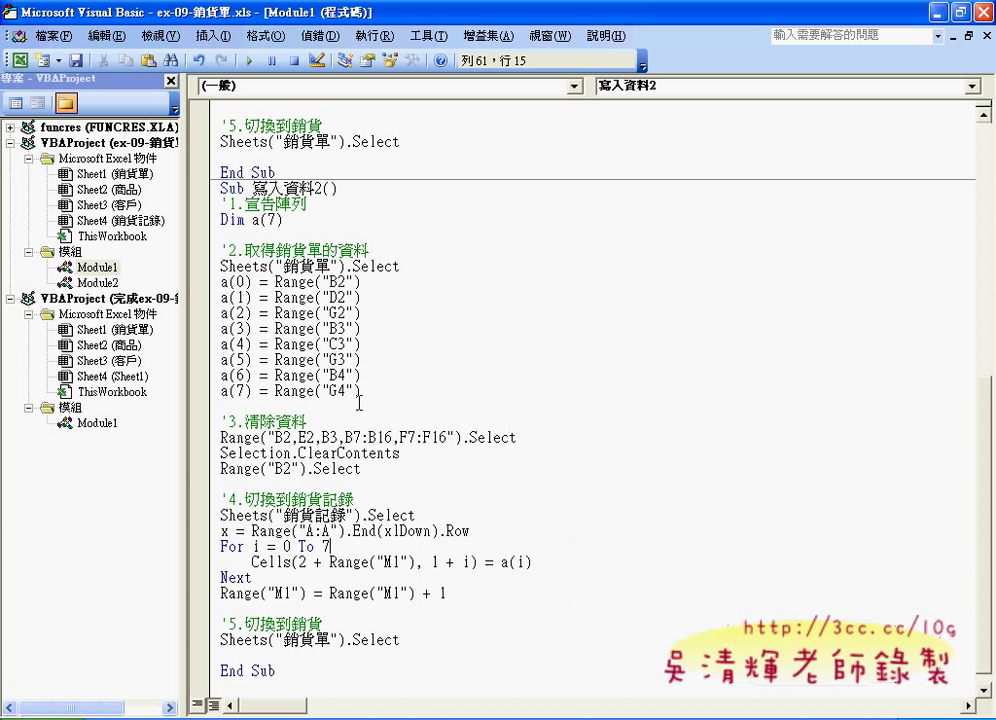
Replace the M1-based row offset so the loop writes Cells(x + 1, 1 + i) = a(i)
{"action": "left_click_drag", "start_coordinate": [471, 531], "coordinate": [214, 535]}
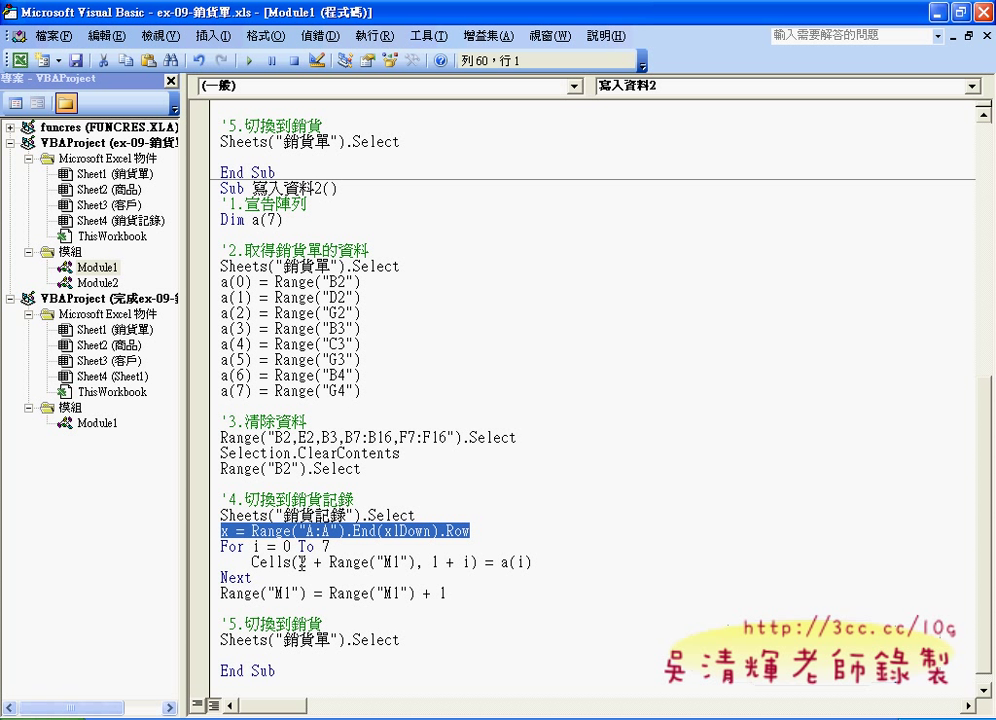
{"action": "left_click_drag", "start_coordinate": [298, 562], "coordinate": [407, 562]}
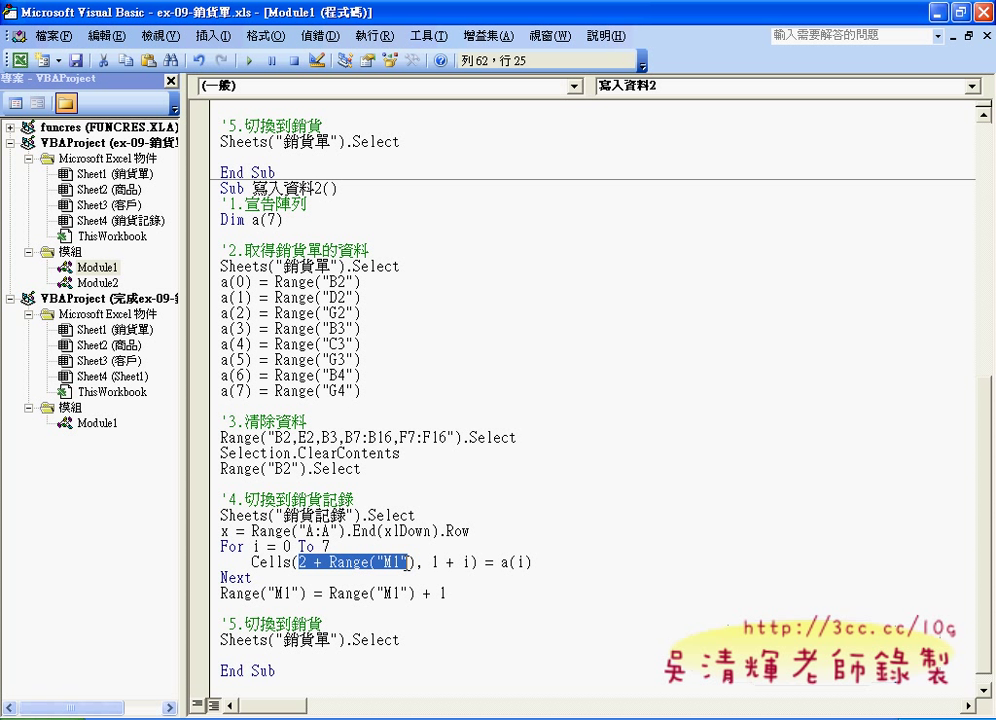
{"action": "type", "text": "X"}
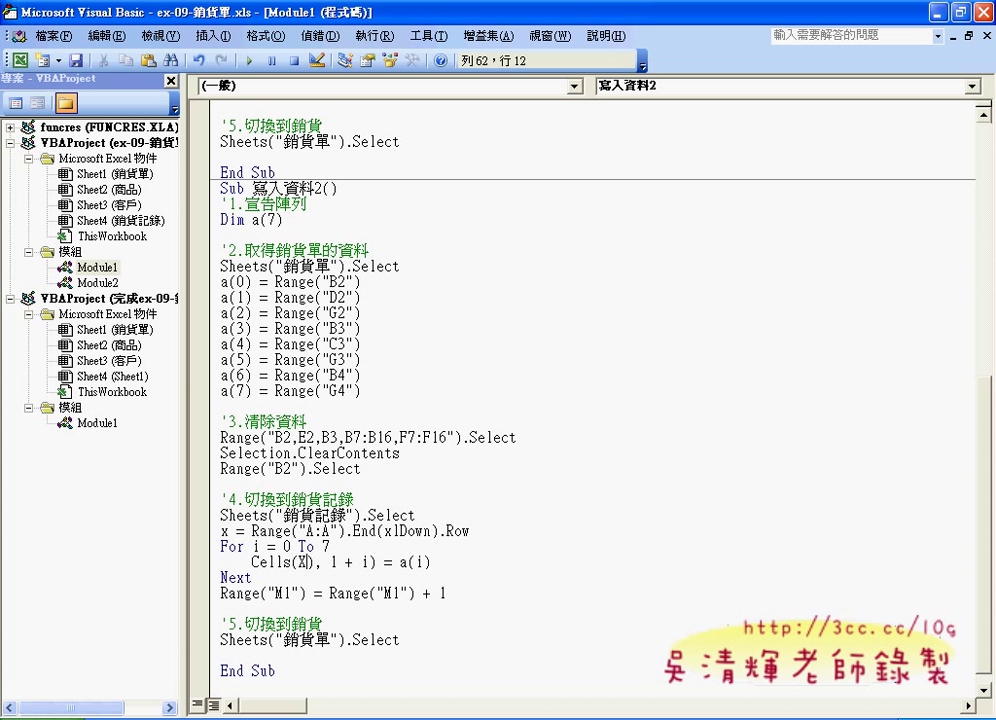
{"action": "left_click", "coordinate": [251, 562]}
{"action": "key", "text": "Right"}
{"action": "key", "text": "Right"}
{"action": "key", "text": "Right"}
{"action": "key", "text": "Right"}
{"action": "key", "text": "Right"}
{"action": "key", "text": "Right"}
{"action": "key", "text": "Delete"}
{"action": "type", "text": "x"}
{"action": "type", "text": "+1"}
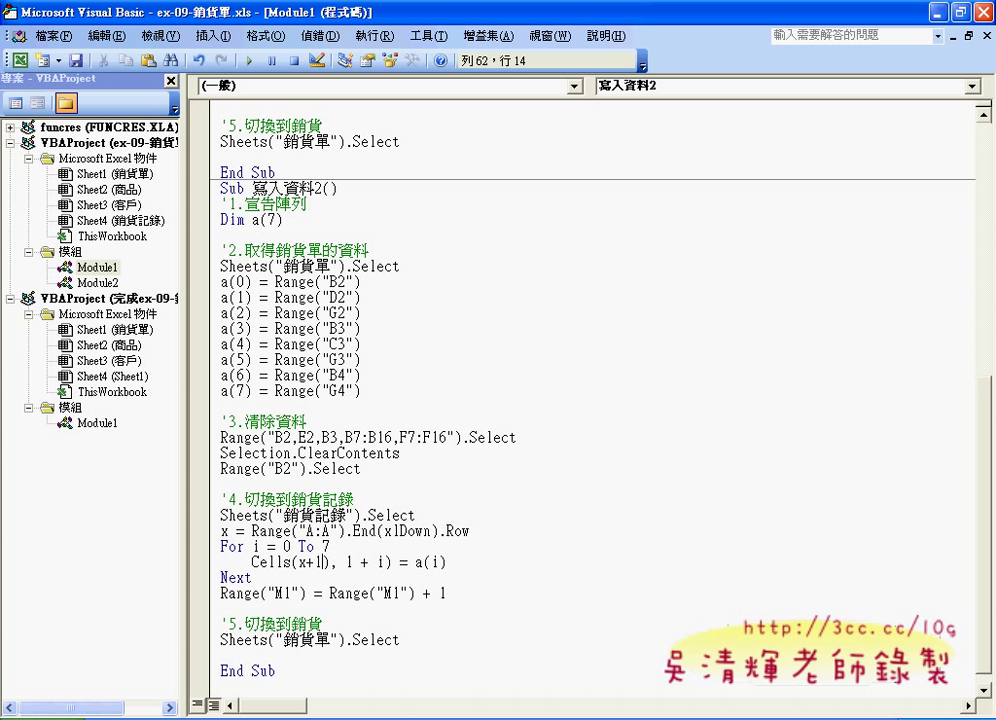
{"action": "left_click", "coordinate": [252, 577]}
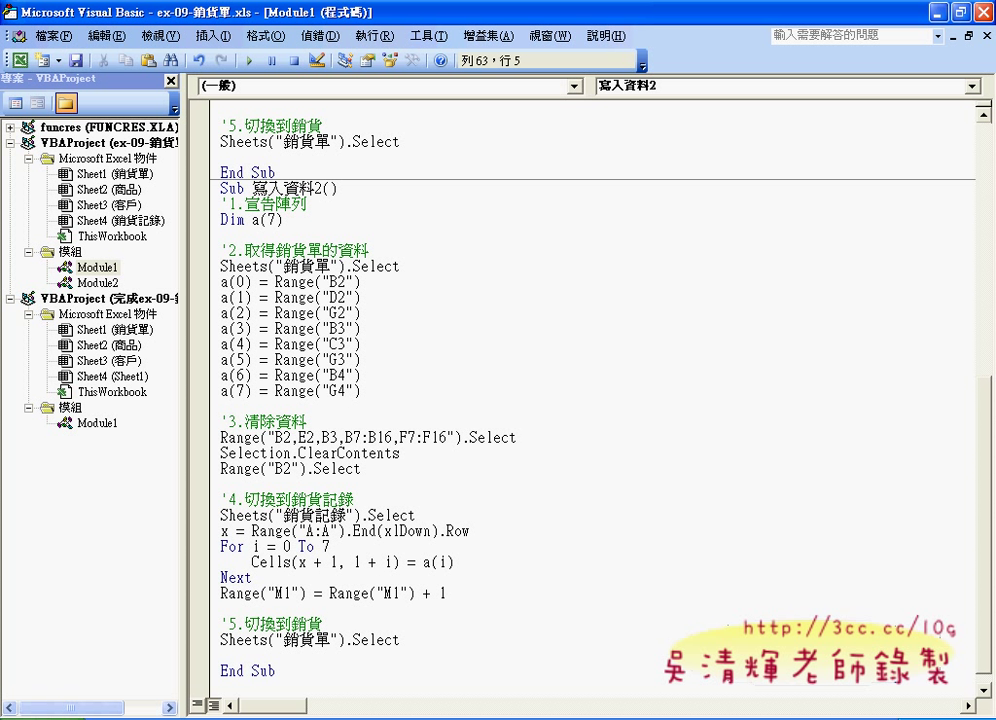
{"action": "left_click_drag", "start_coordinate": [297, 560], "coordinate": [340, 562]}
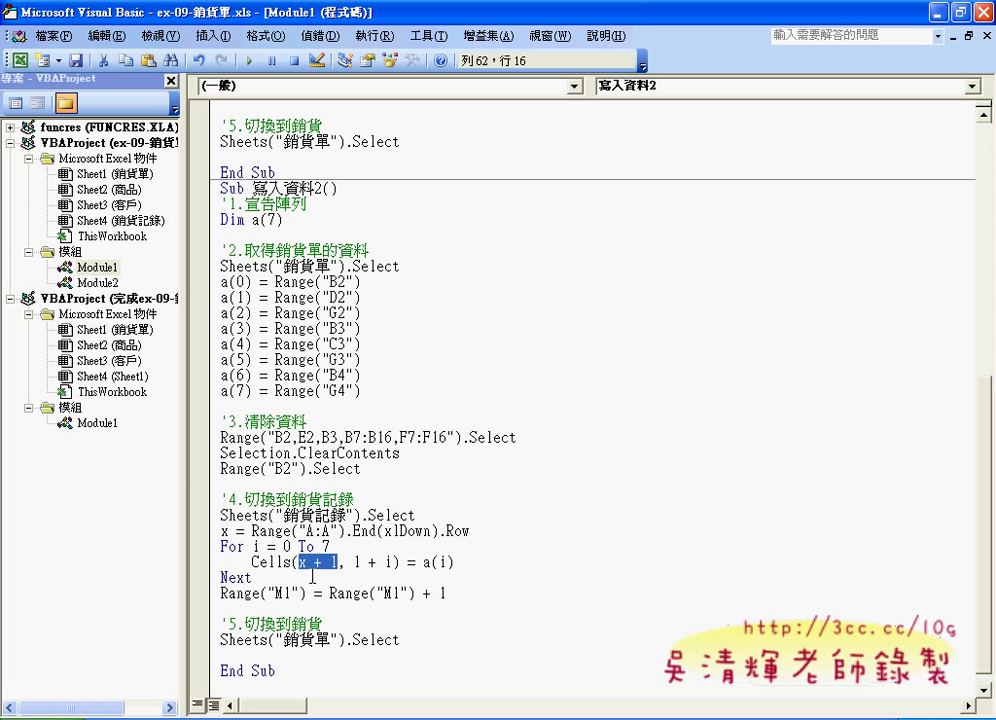
Delete the Range("M1") = Range("M1") + 1 line and its blank line, then return to Excel
{"action": "left_click_drag", "start_coordinate": [450, 595], "coordinate": [219, 593]}
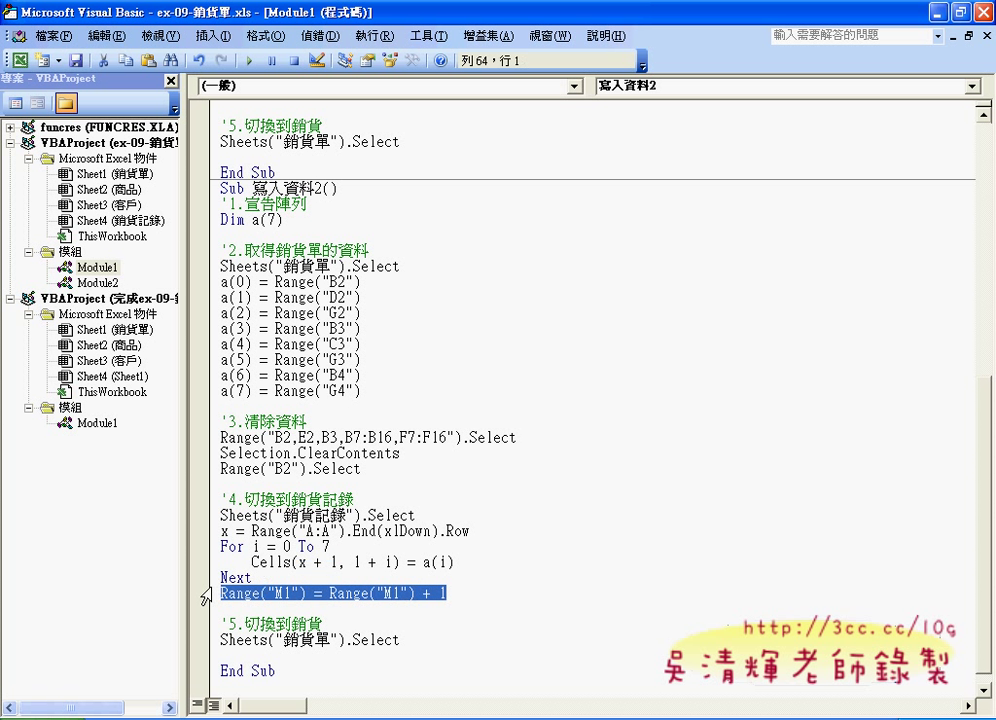
{"action": "key", "text": "Delete"}
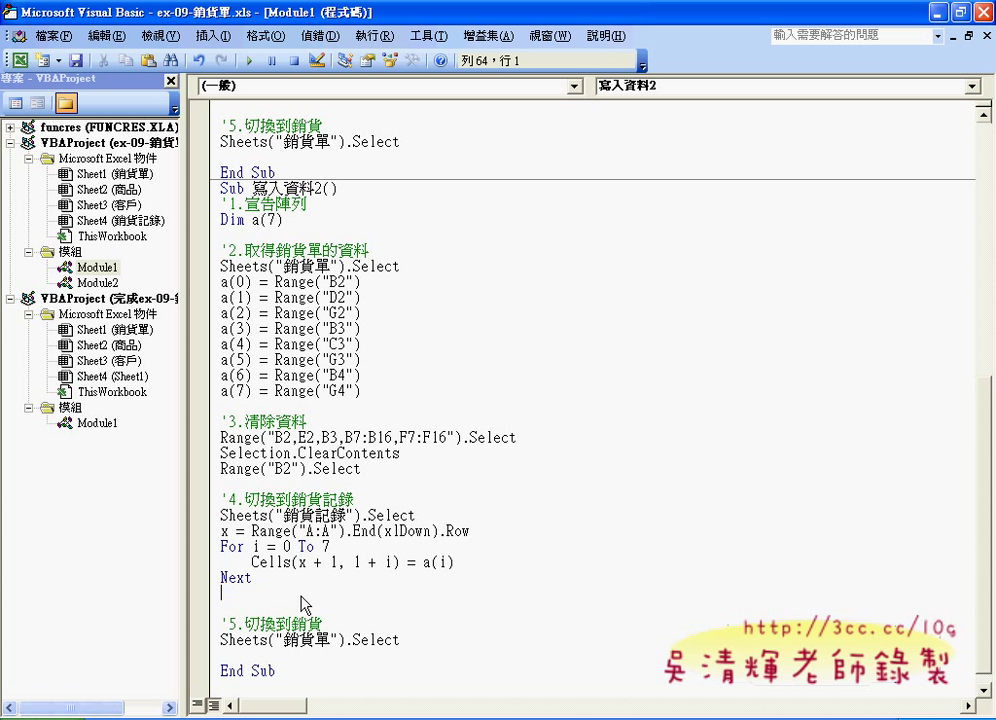
{"action": "key", "text": "Delete"}
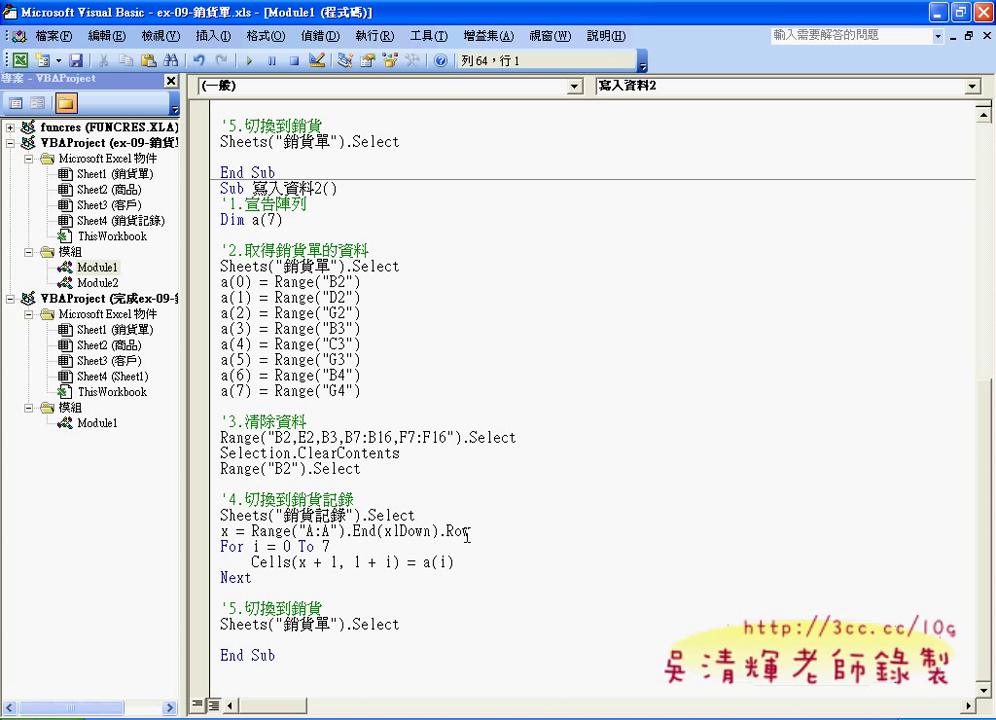
{"action": "left_click_drag", "start_coordinate": [470, 531], "coordinate": [244, 531]}
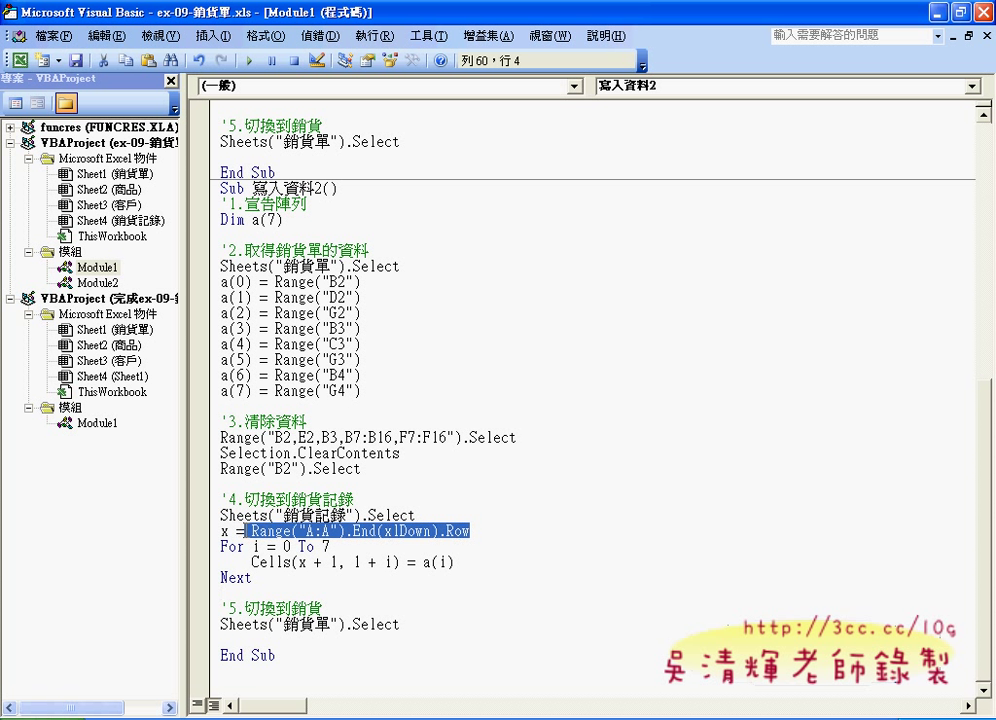
{"action": "left_click_drag", "start_coordinate": [290, 562], "coordinate": [337, 562]}
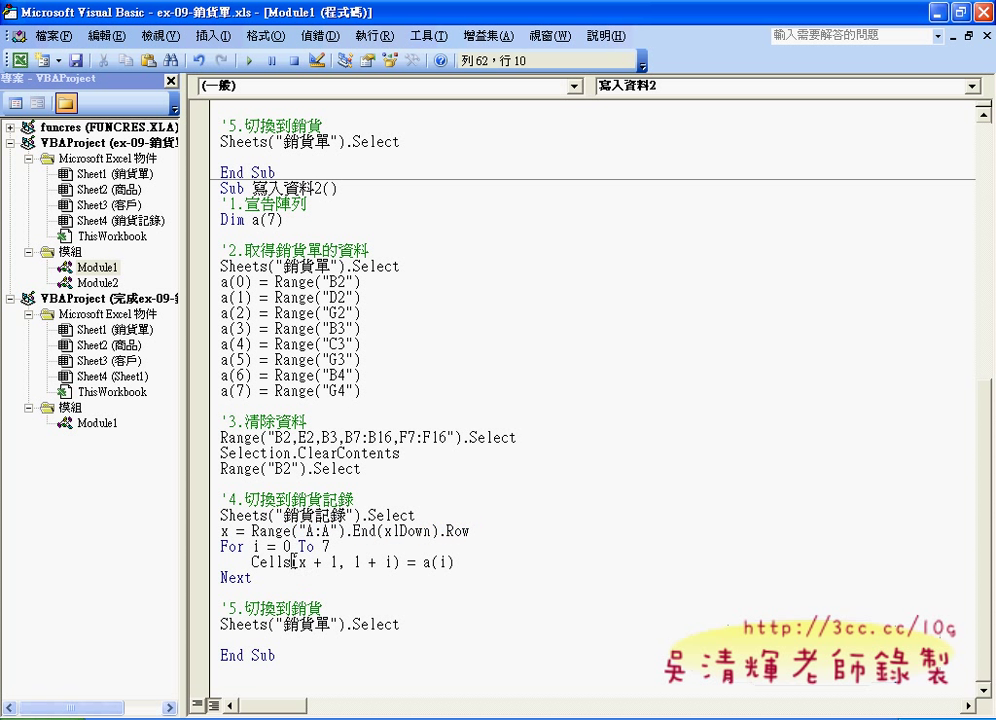
{"action": "left_click", "coordinate": [314, 577]}
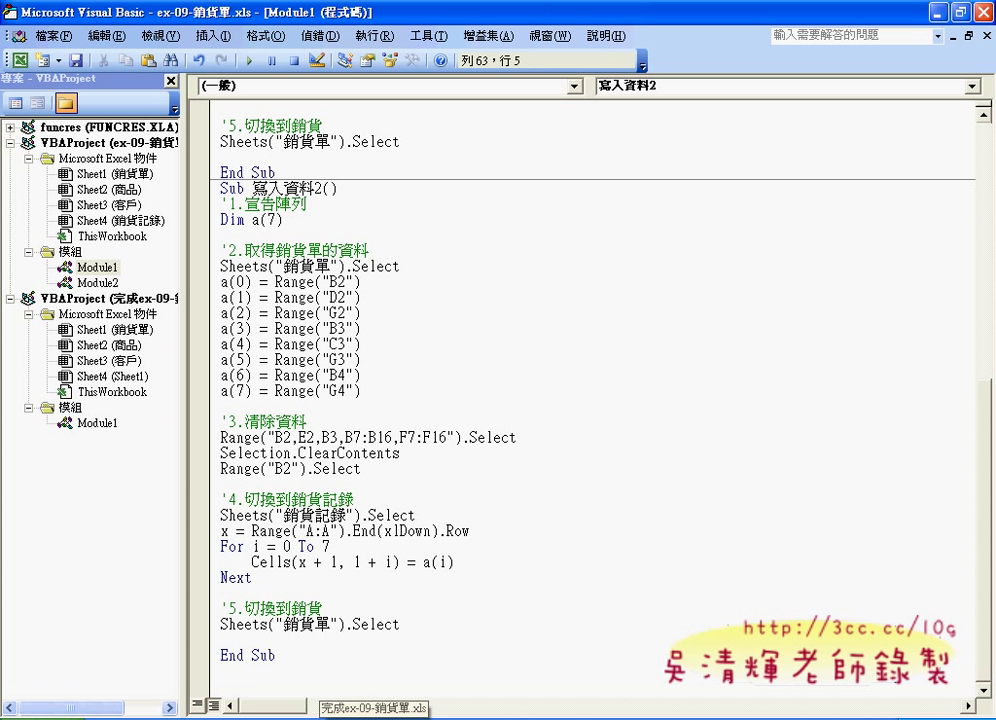
{"action": "key", "text": "alt+F11"}
Clear the two sales records in A2:H3, leaving only the header row
{"action": "left_click_drag", "start_coordinate": [55, 227], "coordinate": [790, 254]}
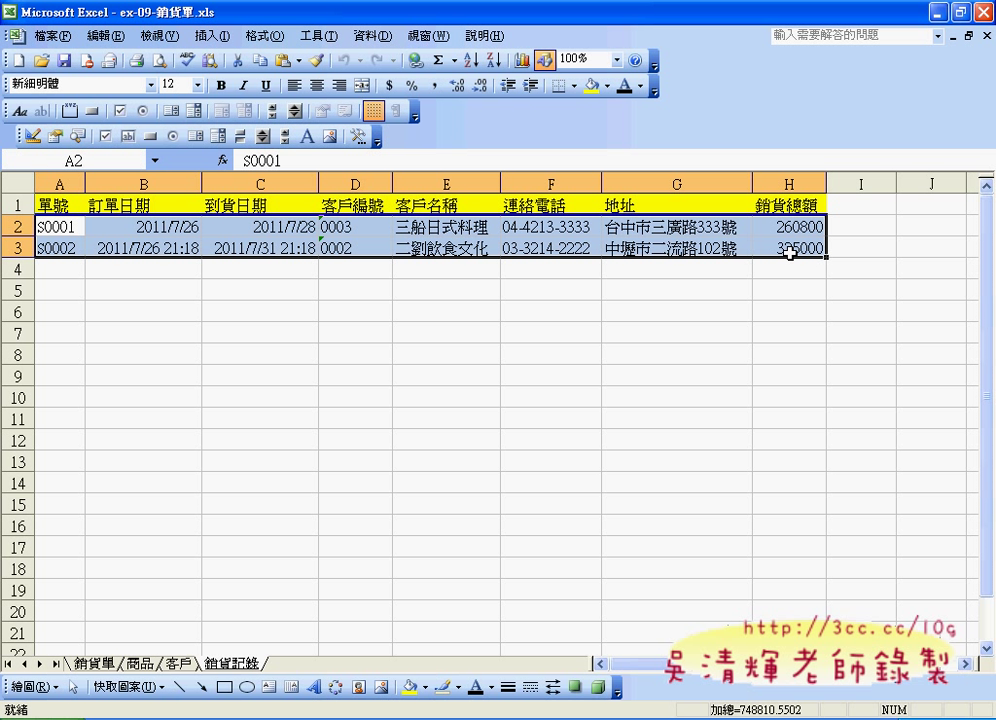
{"action": "key", "text": "Delete"}
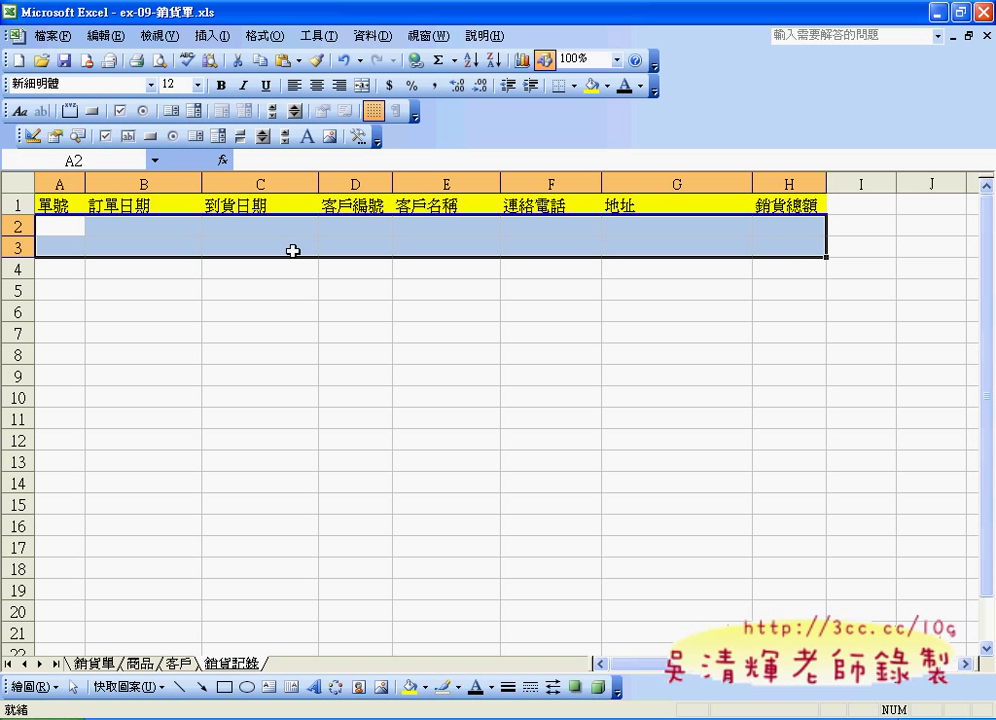
{"action": "left_click", "coordinate": [66, 206]}
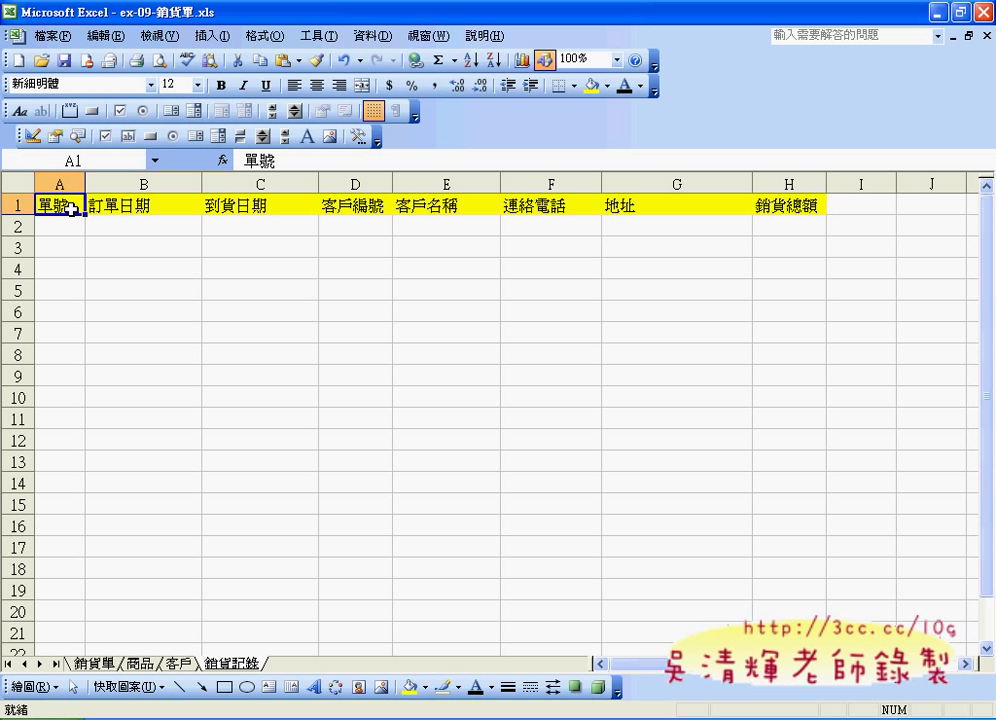
{"action": "key", "text": "Return"}
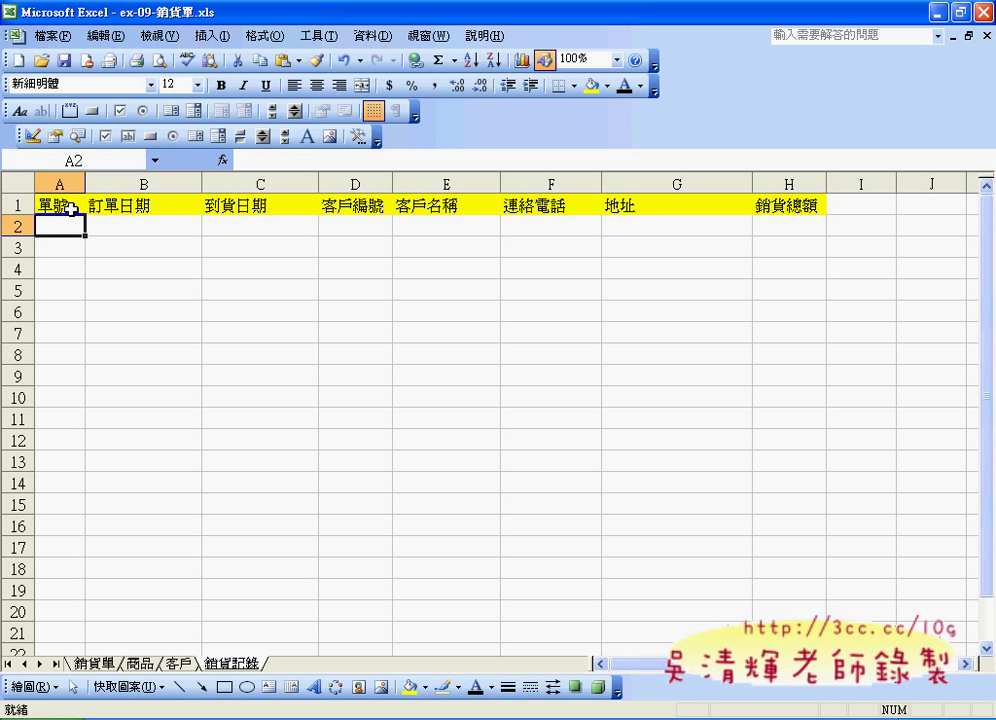
{"action": "left_click", "coordinate": [71, 207]}
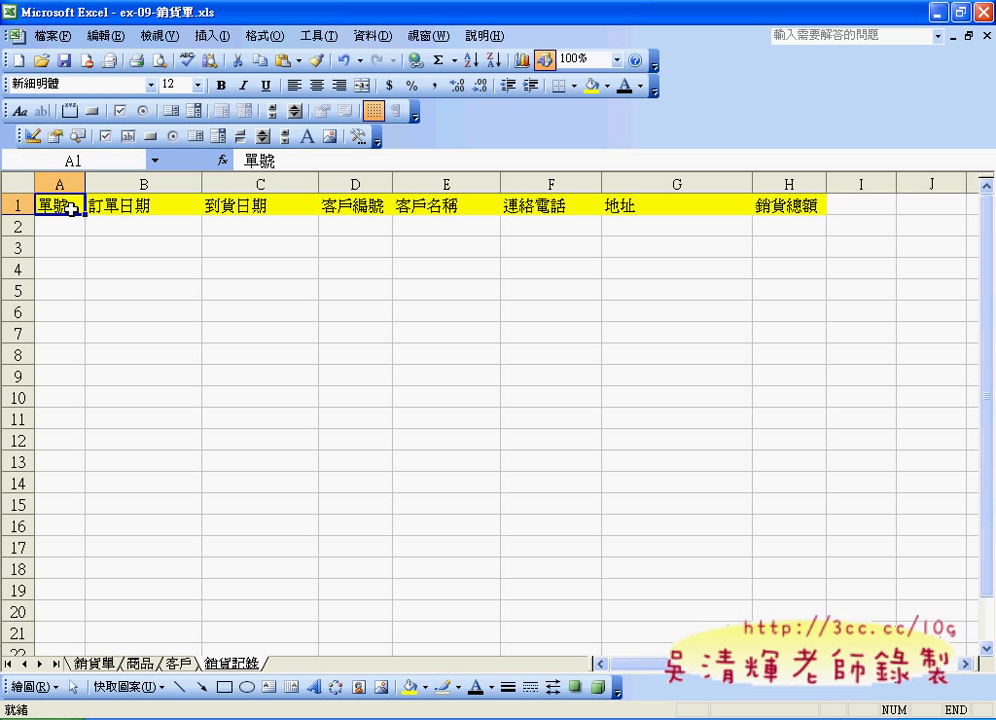
Jump from A1 down empty column A to A65536, then return to the VBA code
{"action": "key", "text": "ctrl+Down"}
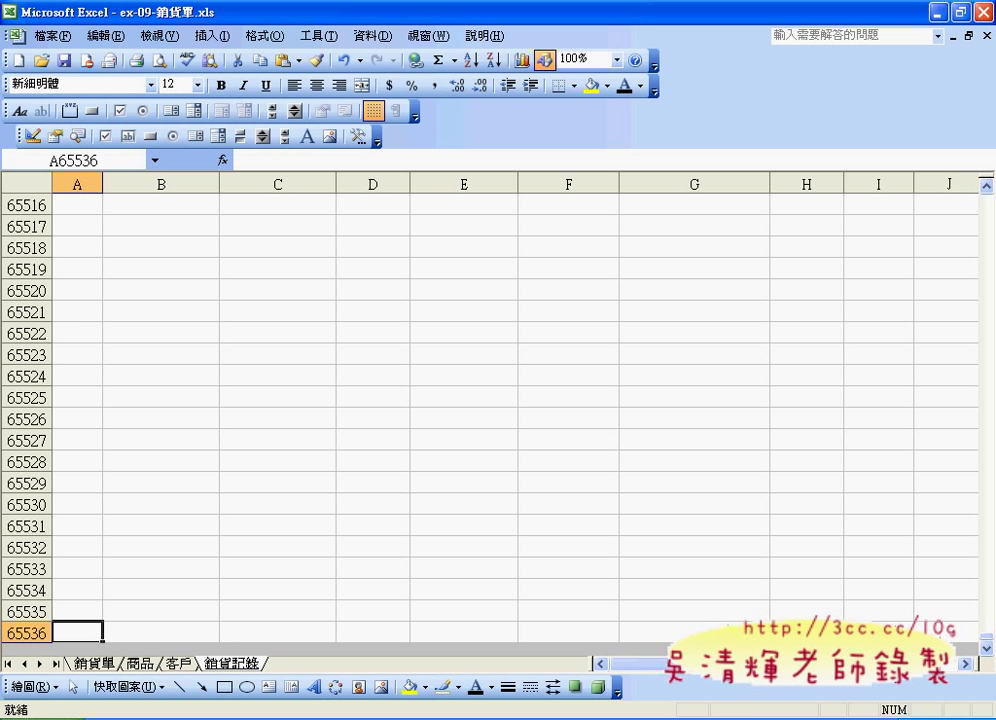
{"action": "left_click", "coordinate": [600, 719]}
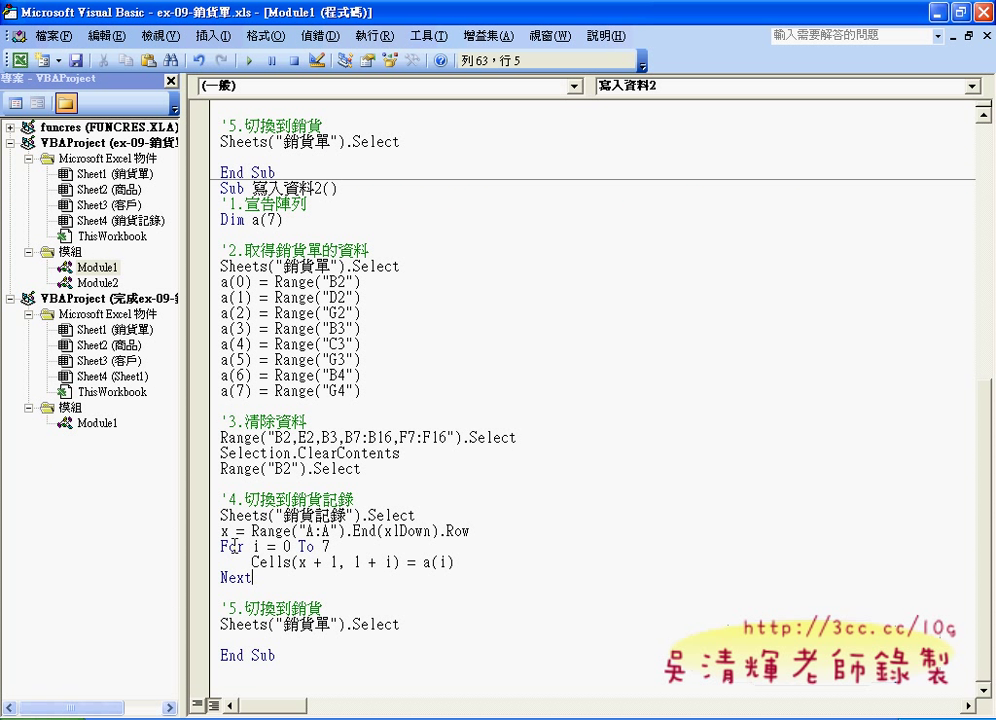
Below the row lookup line, type an If x = 65536 Then block setting x = 1
{"action": "left_click", "coordinate": [478, 531]}
{"action": "key", "text": "Return"}
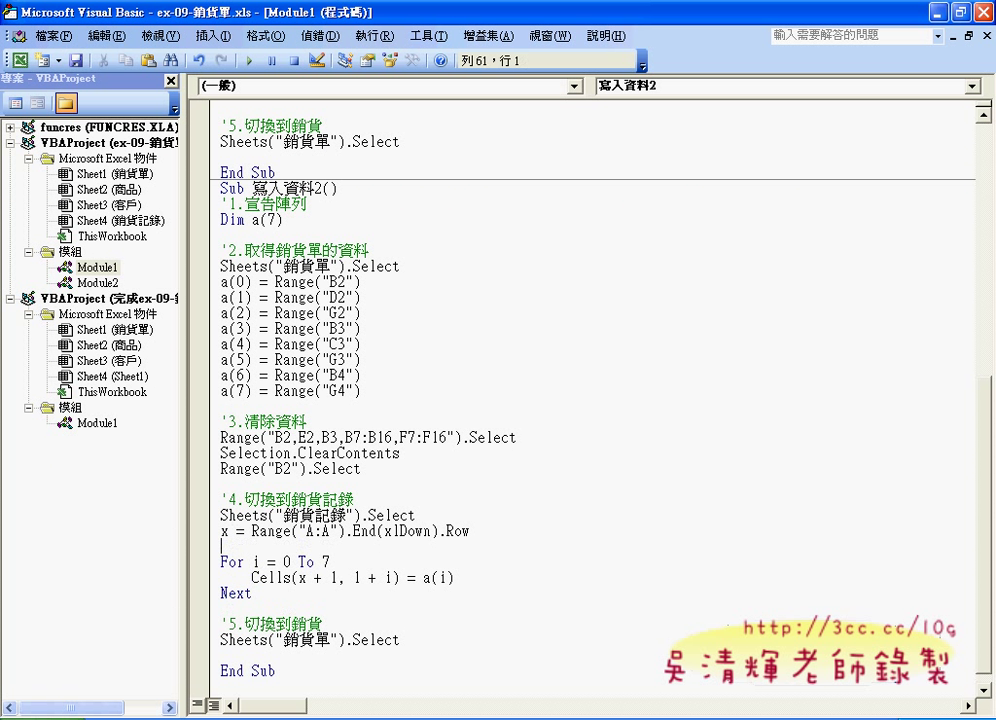
{"action": "key", "text": "Return"}
{"action": "key", "text": "Up"}
{"action": "type", "text": "if"}
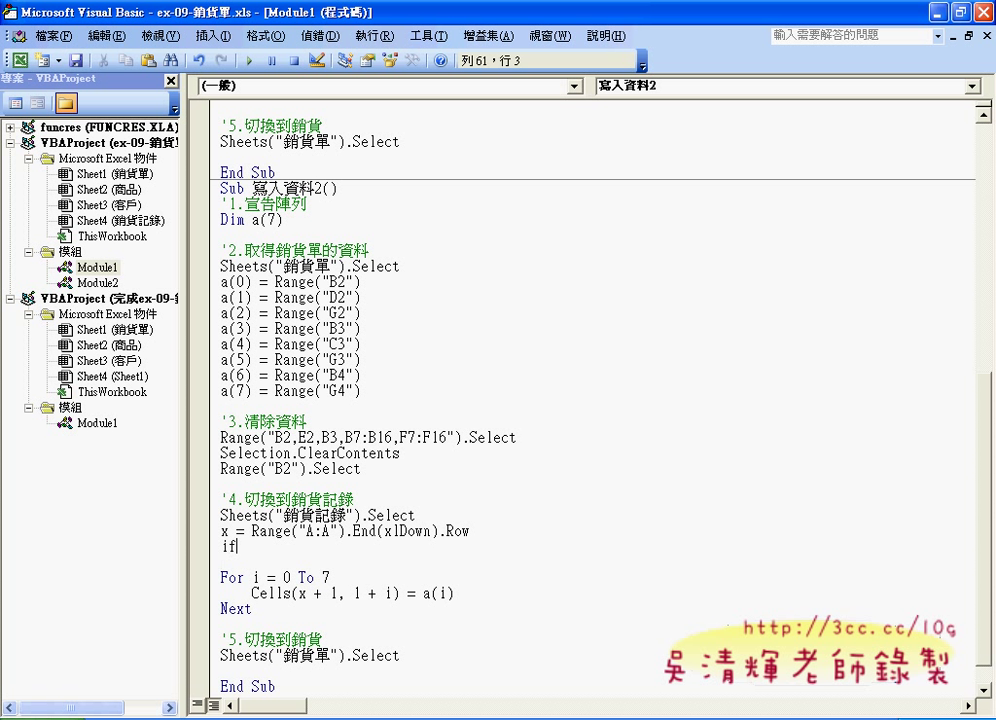
{"action": "type", "text": " x="}
{"action": "type", "text": "6553"}
{"action": "type", "text": "6"}
{"action": "type", "text": " then"}
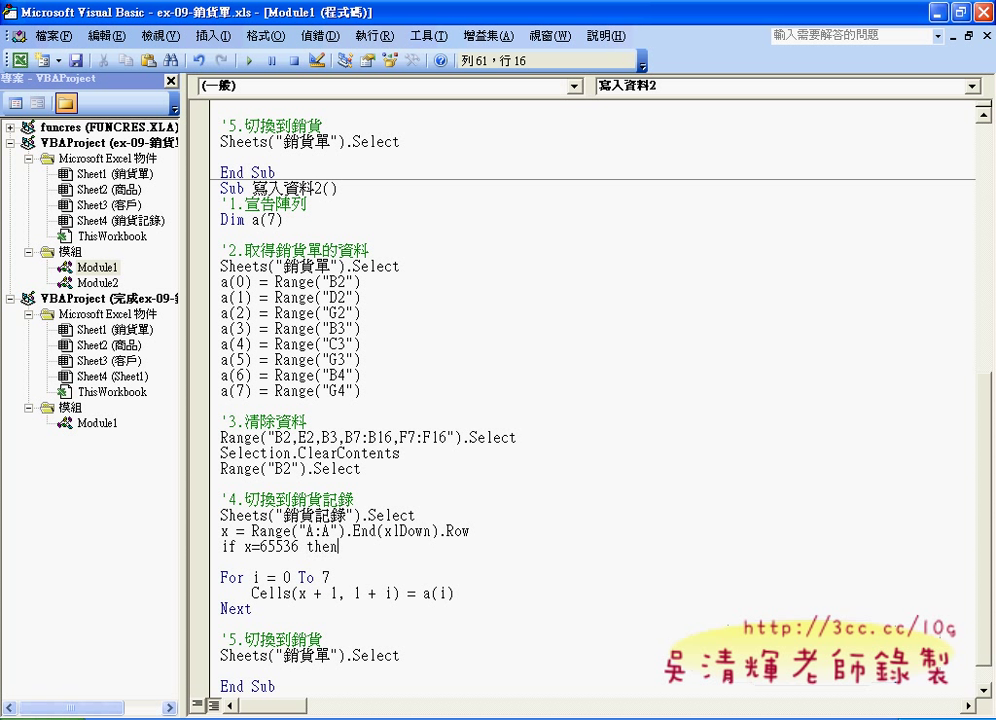
{"action": "key", "text": "Return"}
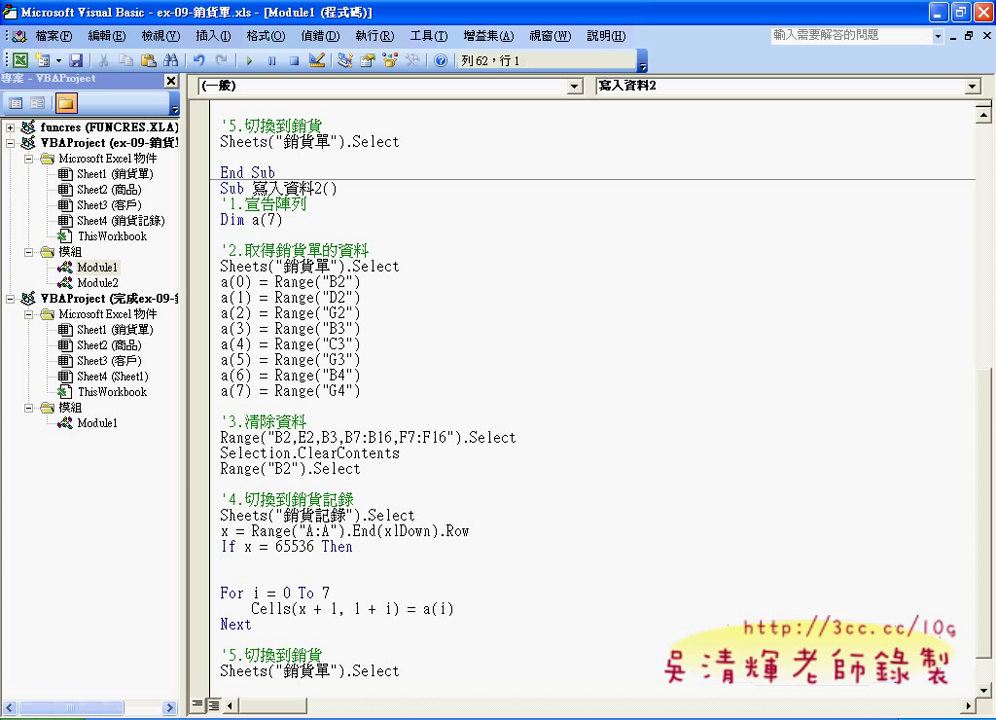
{"action": "key", "text": "Tab"}
{"action": "type", "text": "x"}
{"action": "type", "text": "="}
{"action": "type", "text": "1"}
{"action": "key", "text": "Return"}
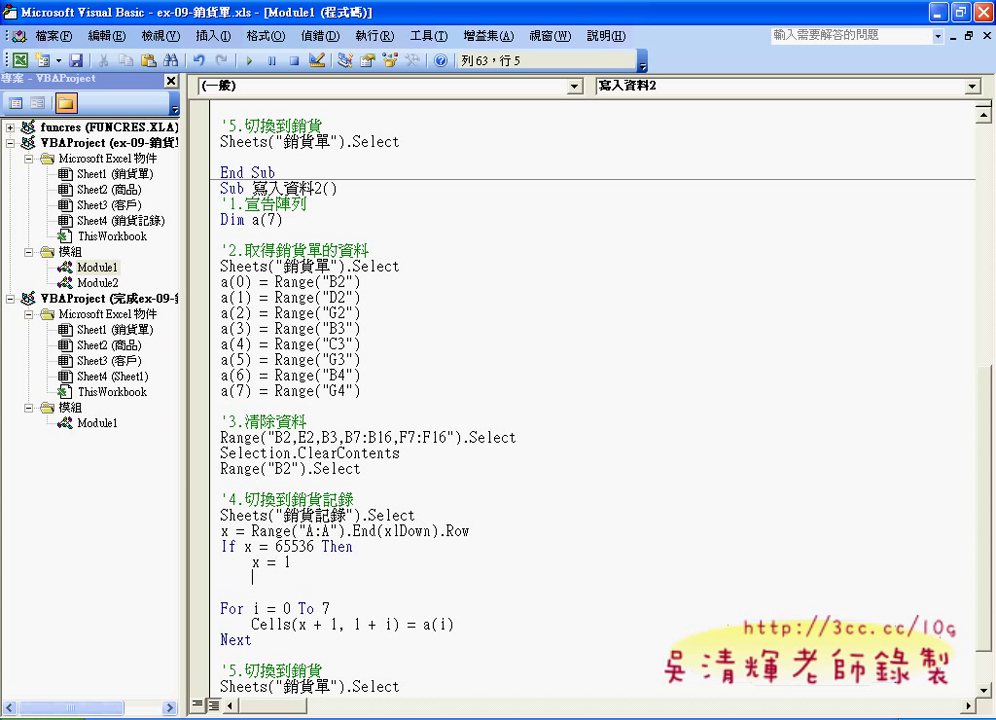
{"action": "key", "text": "BackSpace"}
{"action": "type", "text": "en"}
{"action": "type", "text": "d"}
Collapse it into the single line If x = 65536 Then x = 1, then view the reference code image
{"action": "key", "text": "Up"}
{"action": "key", "text": "Down"}
{"action": "key", "text": "shift+Home"}
{"action": "key", "text": "Delete"}
{"action": "left_click", "coordinate": [365, 549]}
{"action": "key", "text": "Delete"}
{"action": "key", "text": "Delete"}
{"action": "key", "text": "Delete"}
{"action": "key", "text": "Delete"}
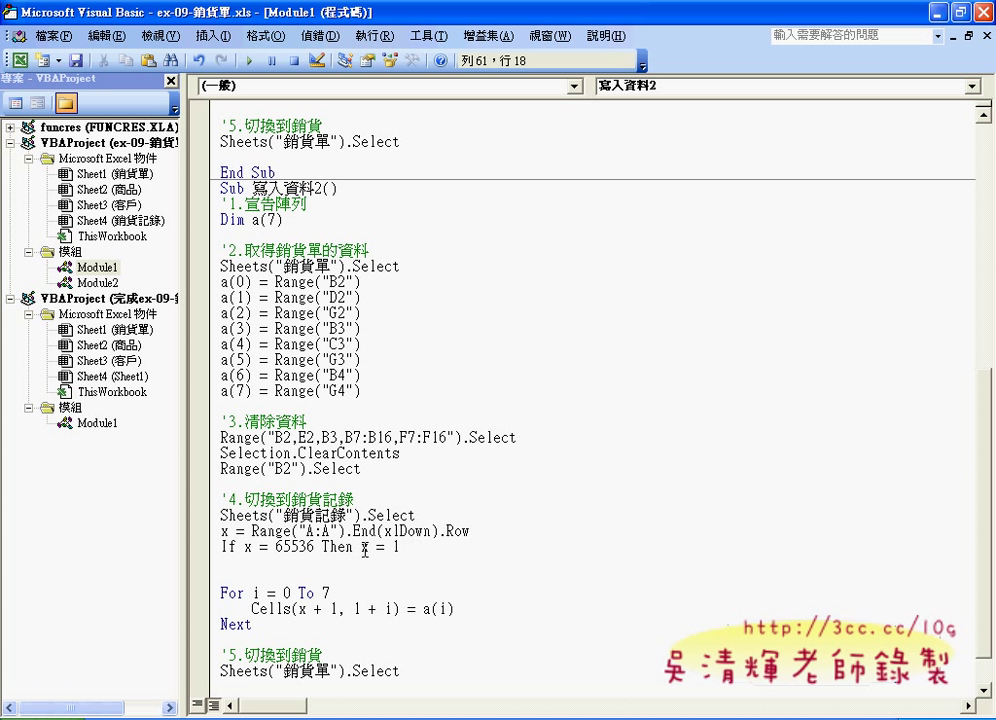
{"action": "key", "text": "Down"}
{"action": "key", "text": "Delete"}
{"action": "key", "text": "Up"}
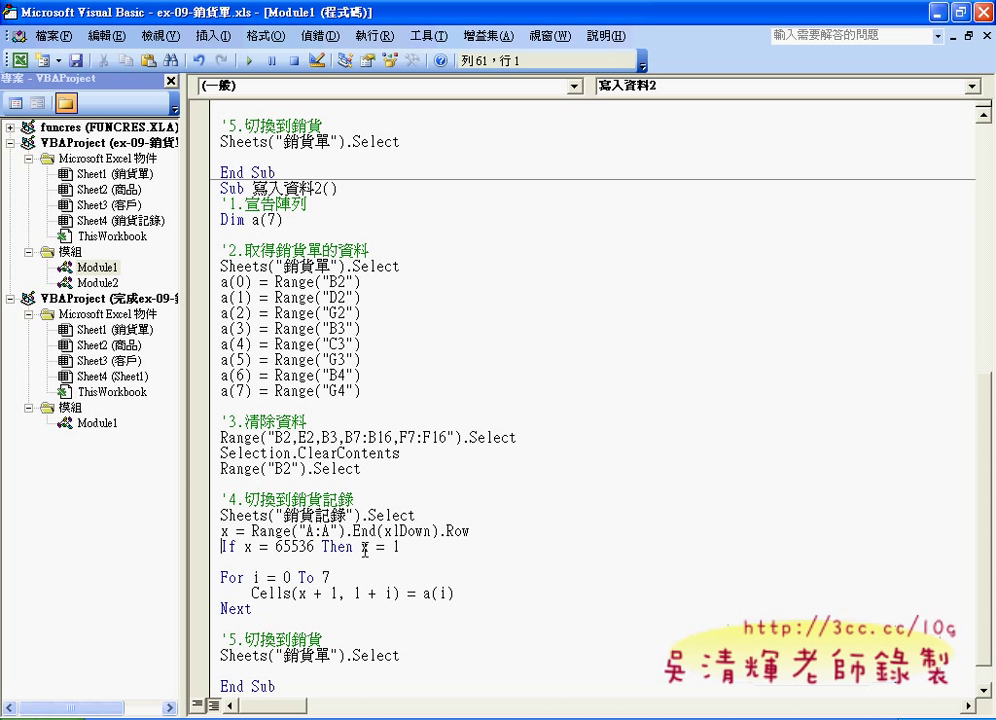
{"action": "key", "text": "shift+End"}
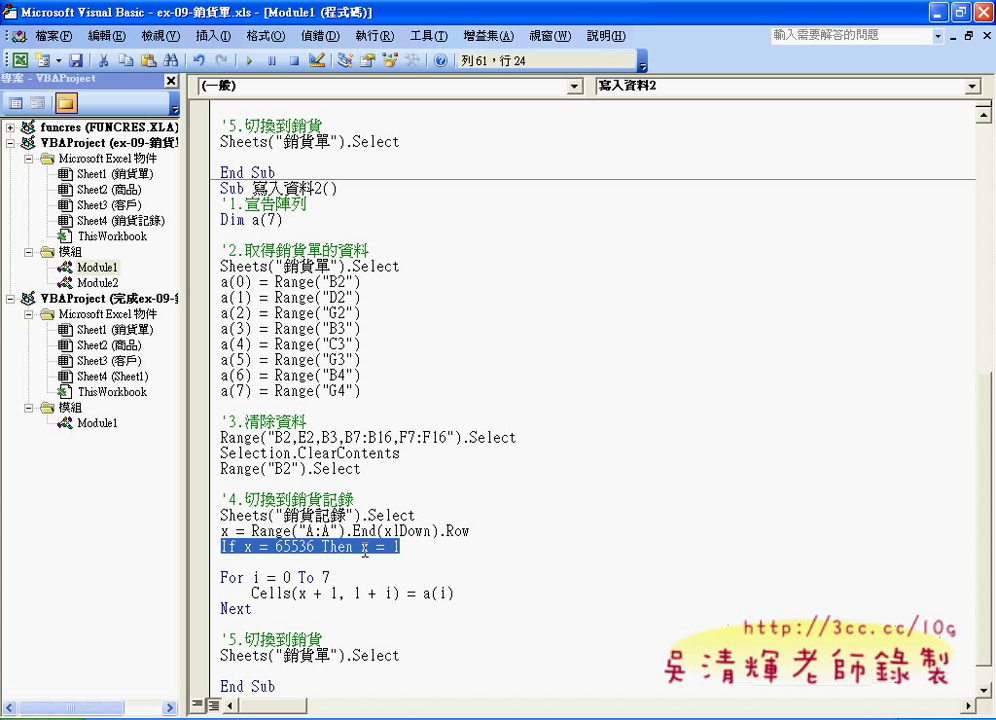
{"action": "left_click", "coordinate": [452, 545]}
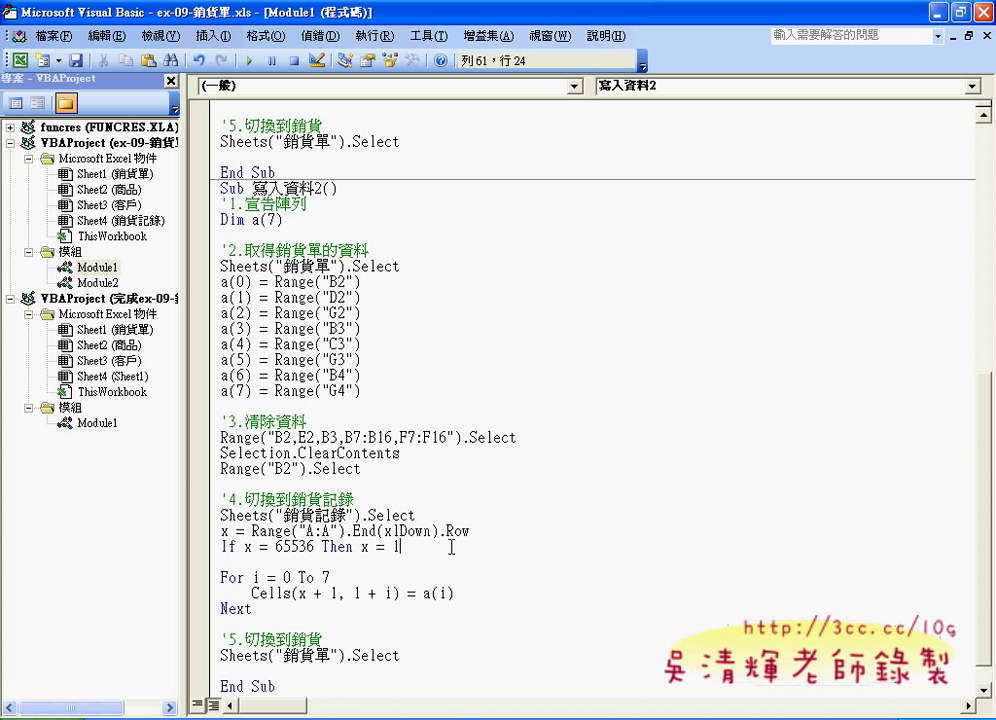
{"action": "left_click_drag", "start_coordinate": [479, 535], "coordinate": [356, 535]}
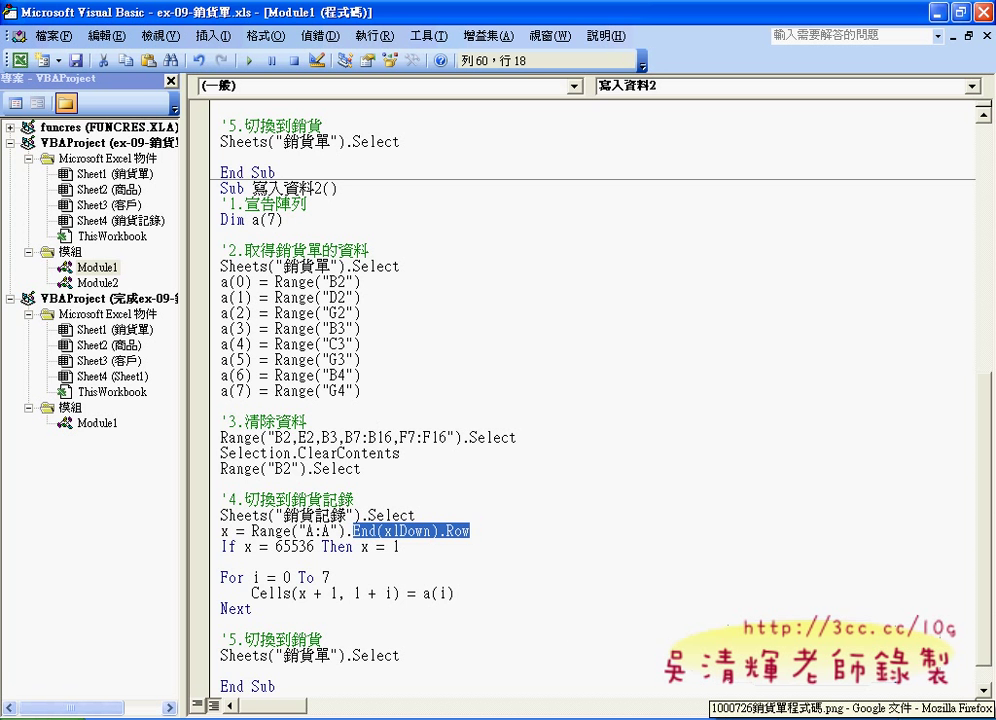
{"action": "left_click", "coordinate": [850, 718]}
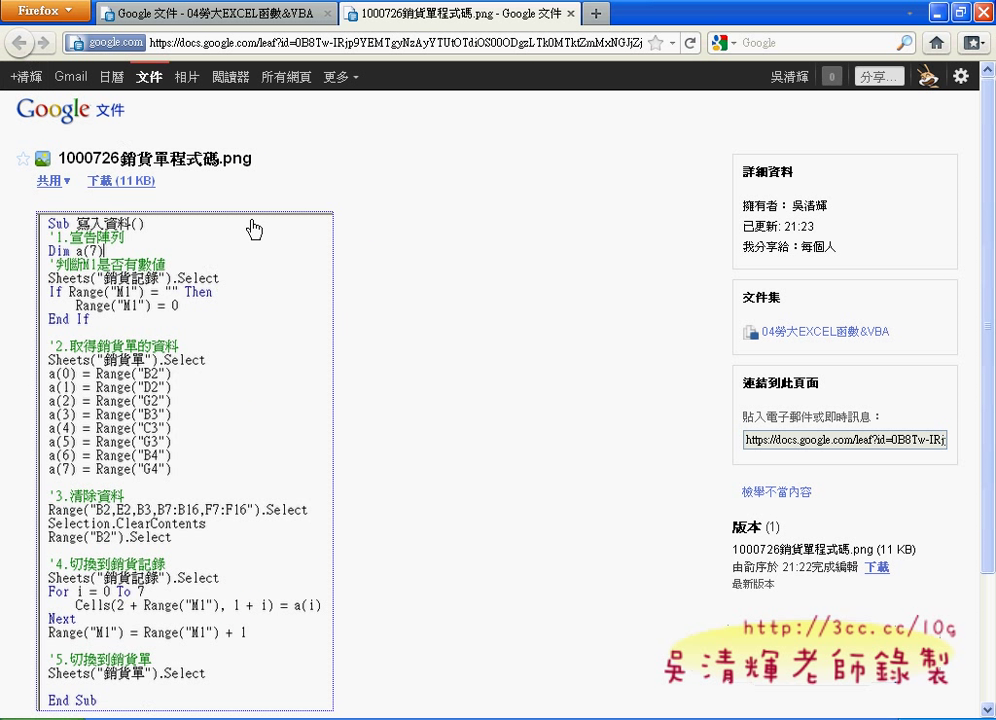
{"action": "left_click_drag", "start_coordinate": [262, 160], "coordinate": [78, 183]}
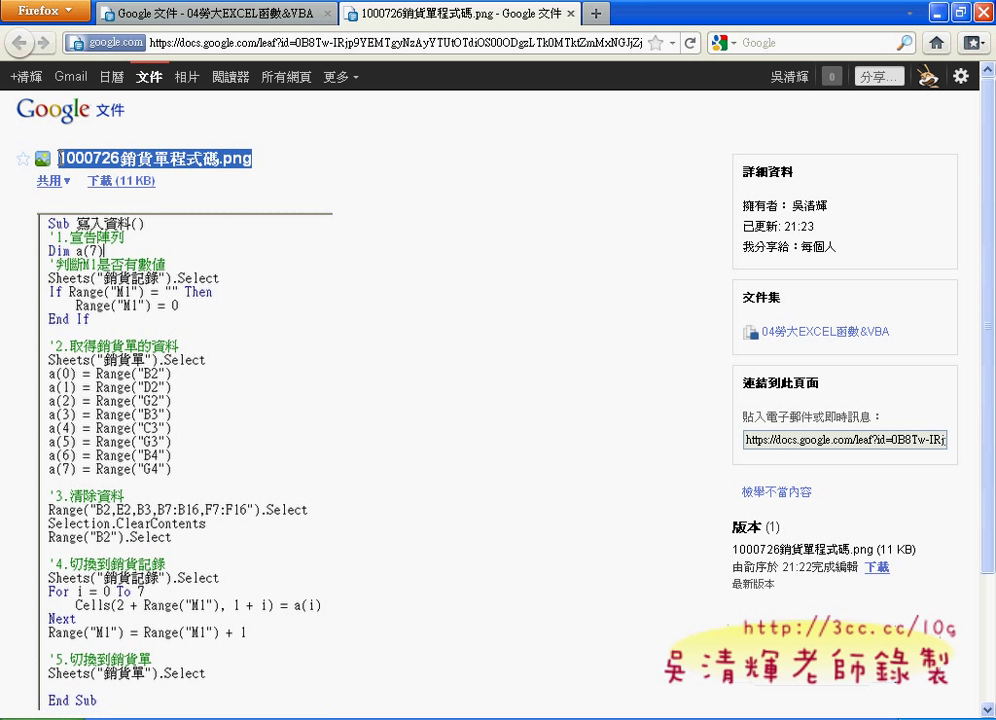
{"action": "left_click", "coordinate": [830, 710]}
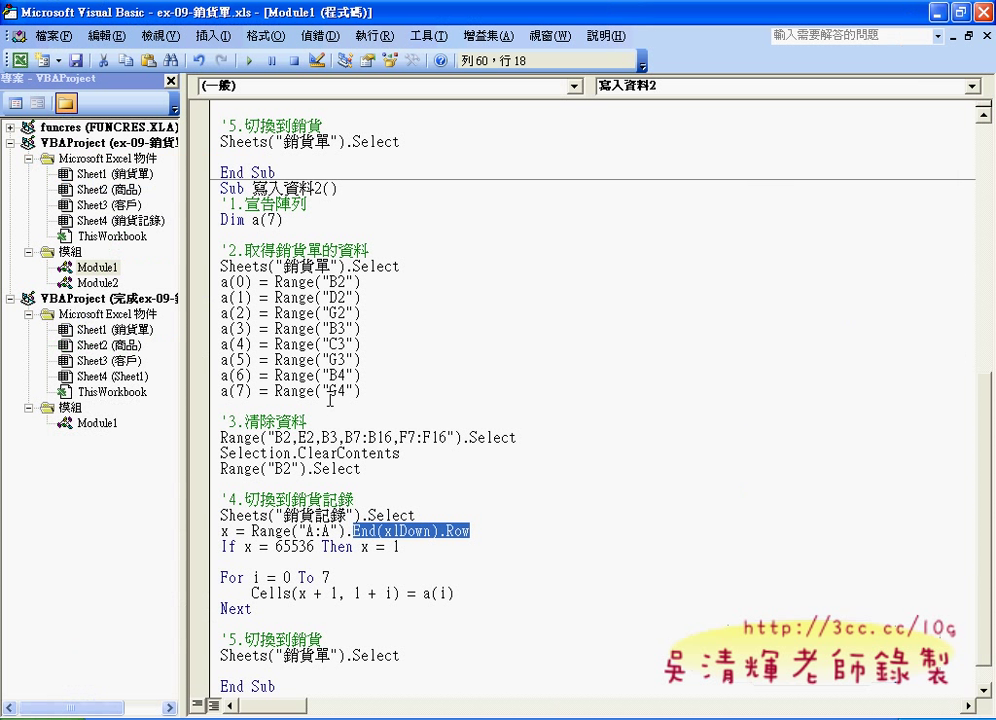
{"action": "left_click", "coordinate": [338, 408]}
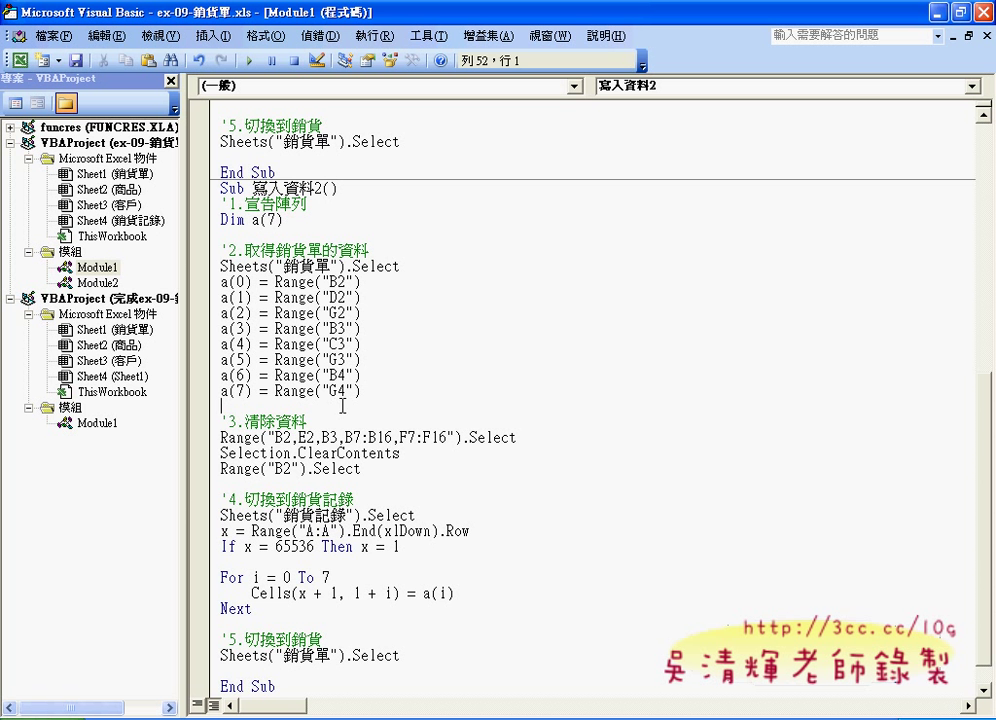
{"action": "left_click", "coordinate": [768, 710]}
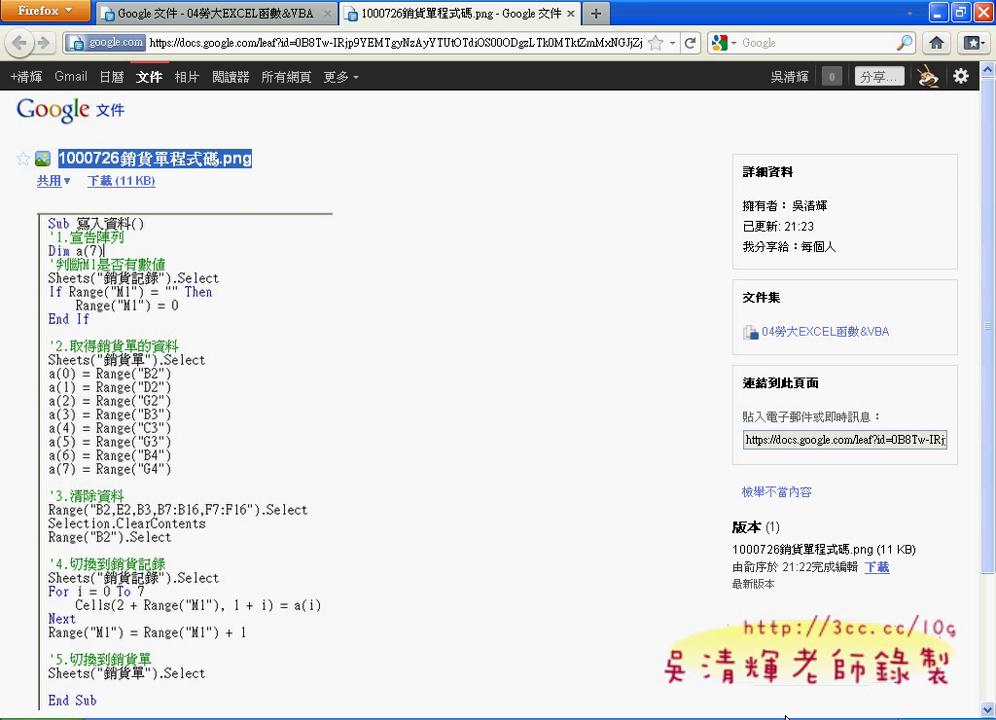